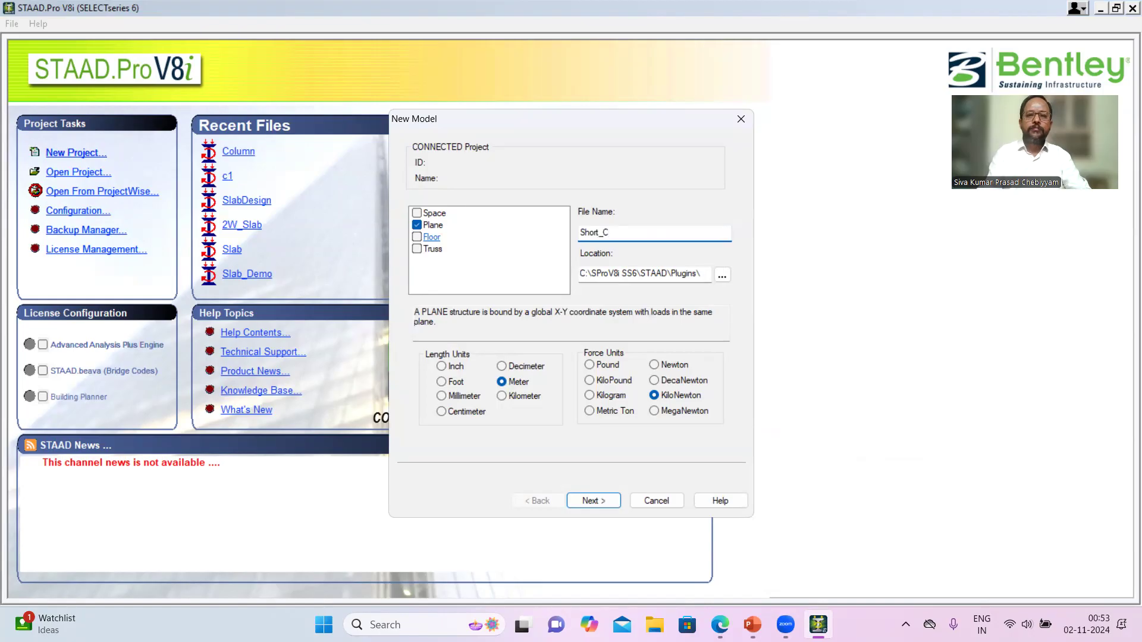
- Complete the file name as Short_Column and create the plane model with Add Beam as the starting option
{"action": "type", "text": "umn"}
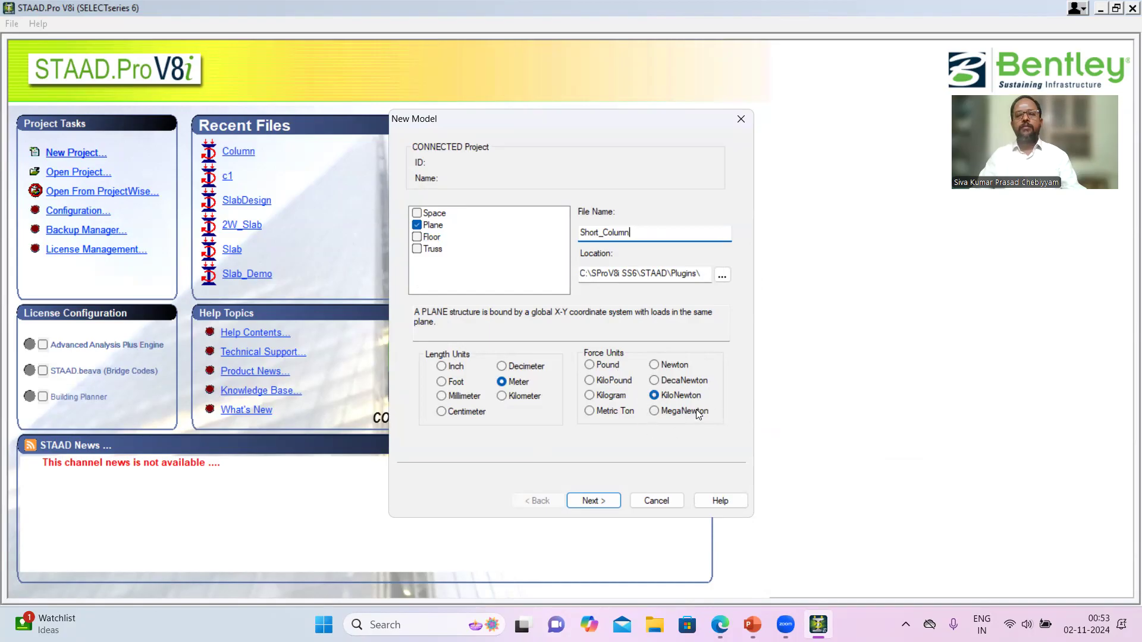
{"action": "left_click", "coordinate": [605, 499]}
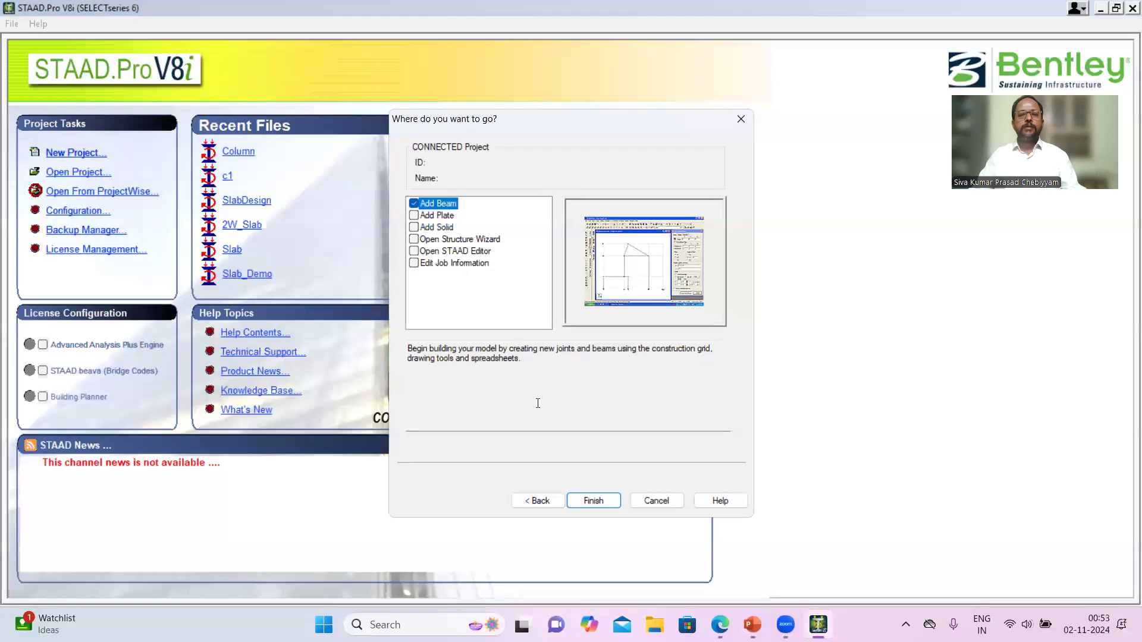
{"action": "left_click", "coordinate": [546, 501]}
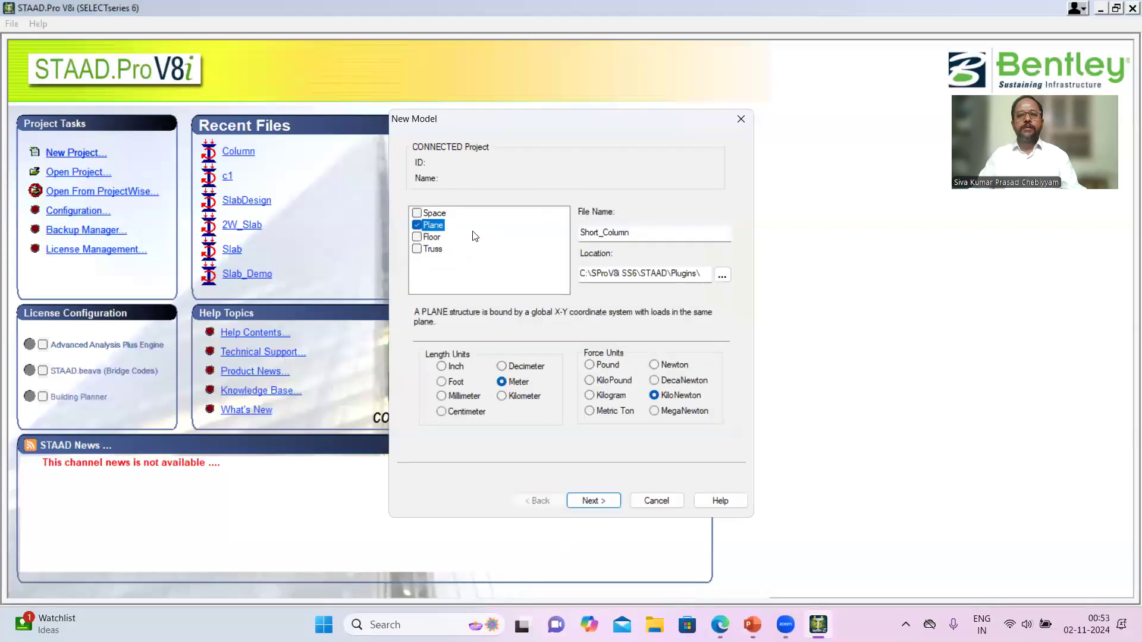
{"action": "left_click", "coordinate": [611, 505]}
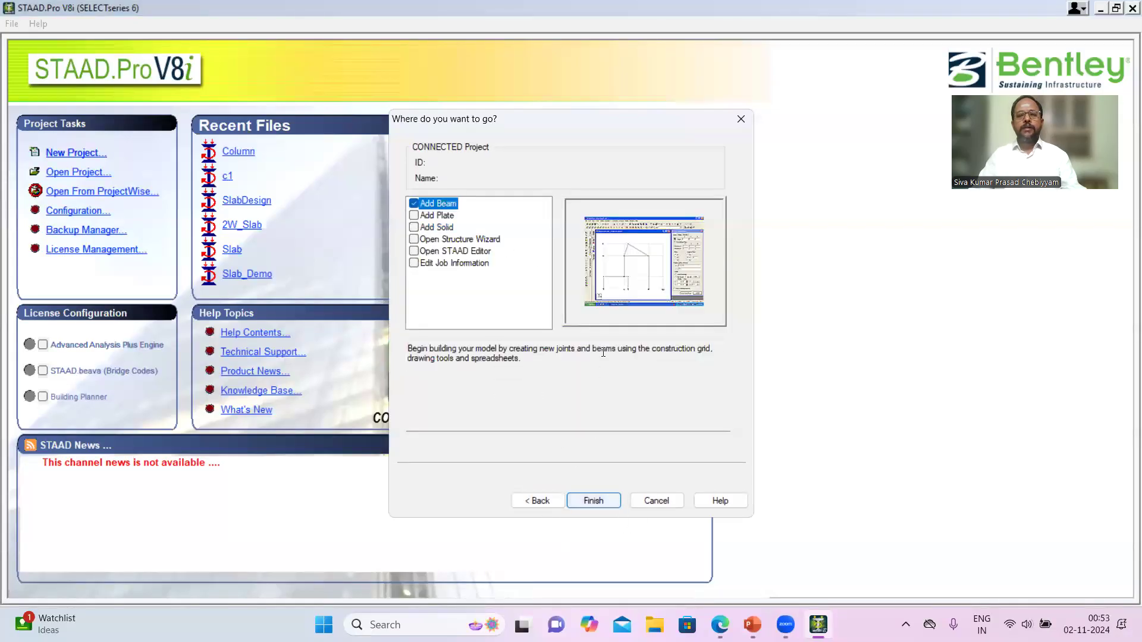
{"action": "left_click", "coordinate": [596, 499]}
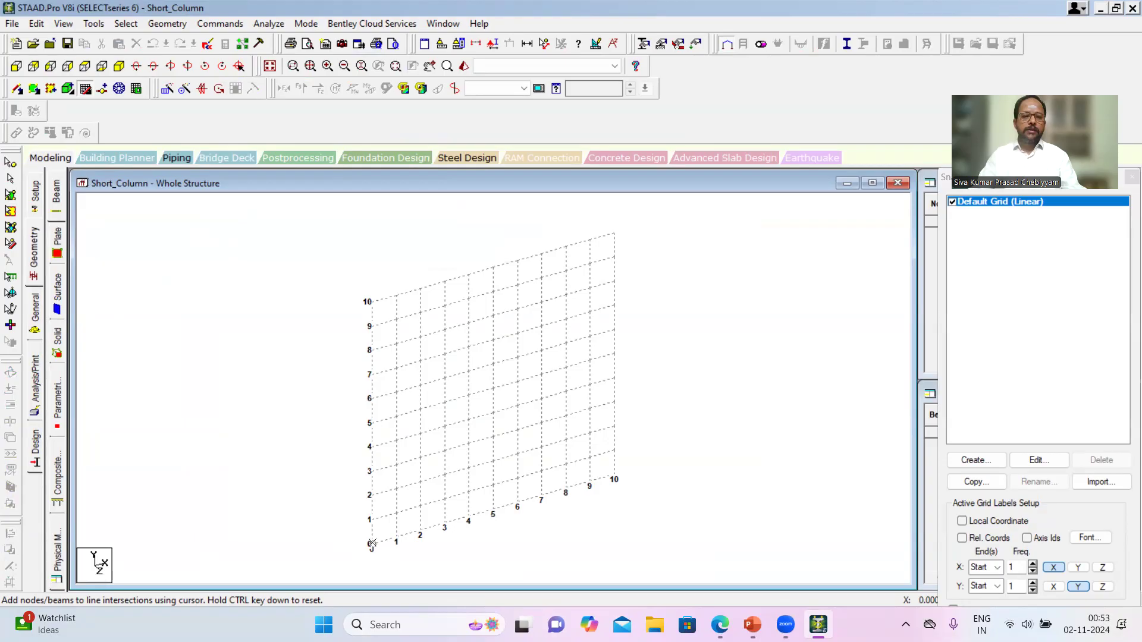
- Draw a 4 m vertical column member from the grid origin up the Y axis and close the snap grid
{"action": "left_click", "coordinate": [371, 544]}
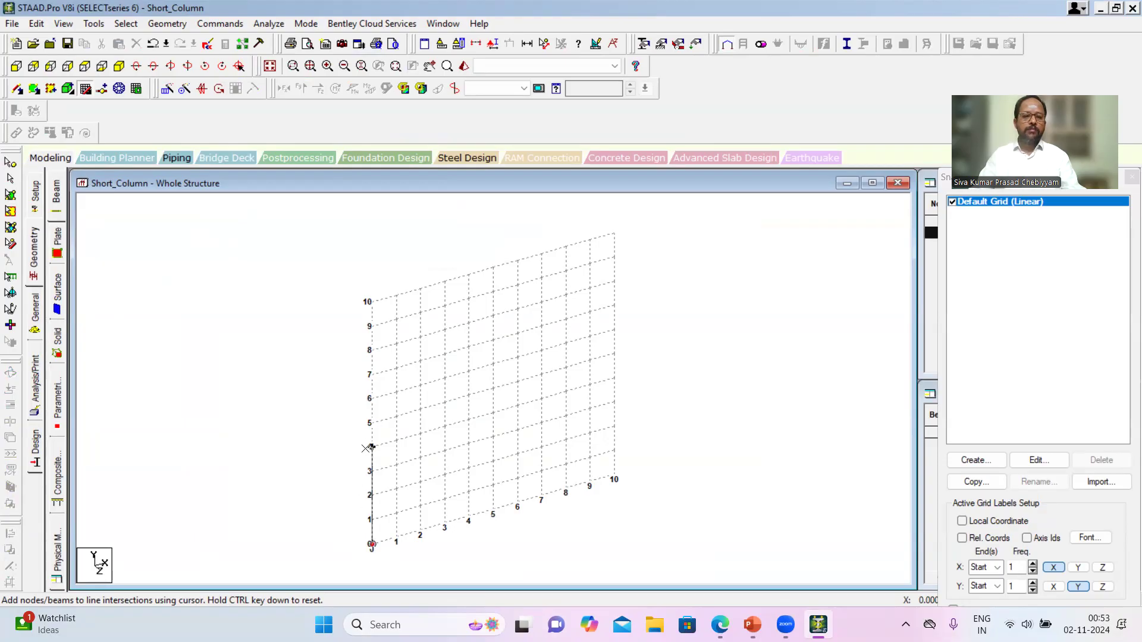
{"action": "left_click", "coordinate": [371, 446]}
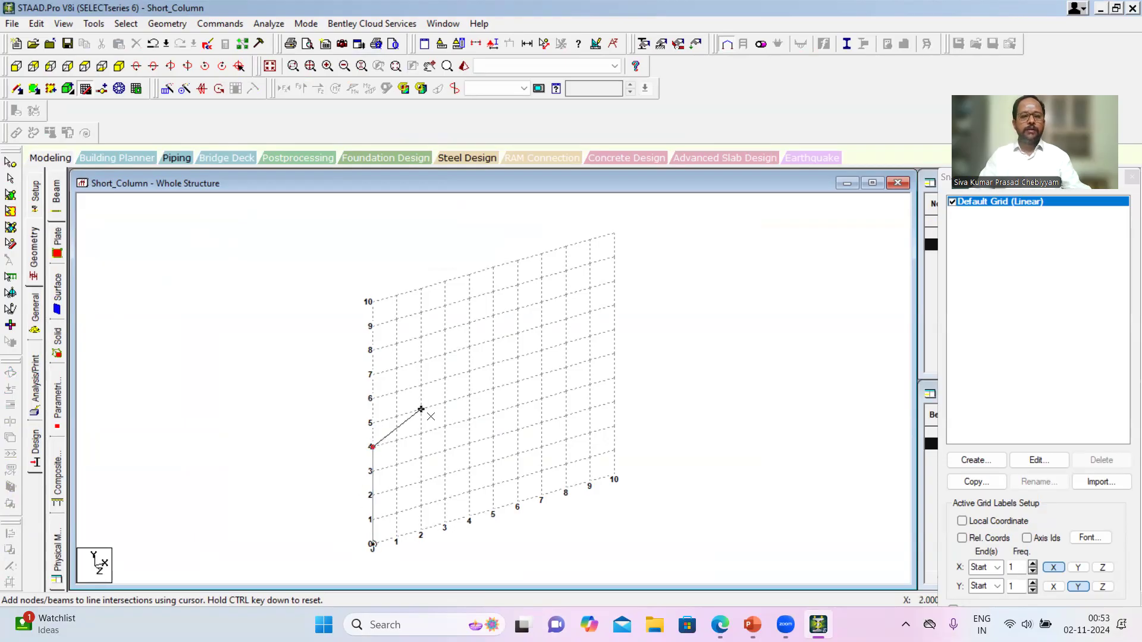
{"action": "left_click", "coordinate": [87, 89]}
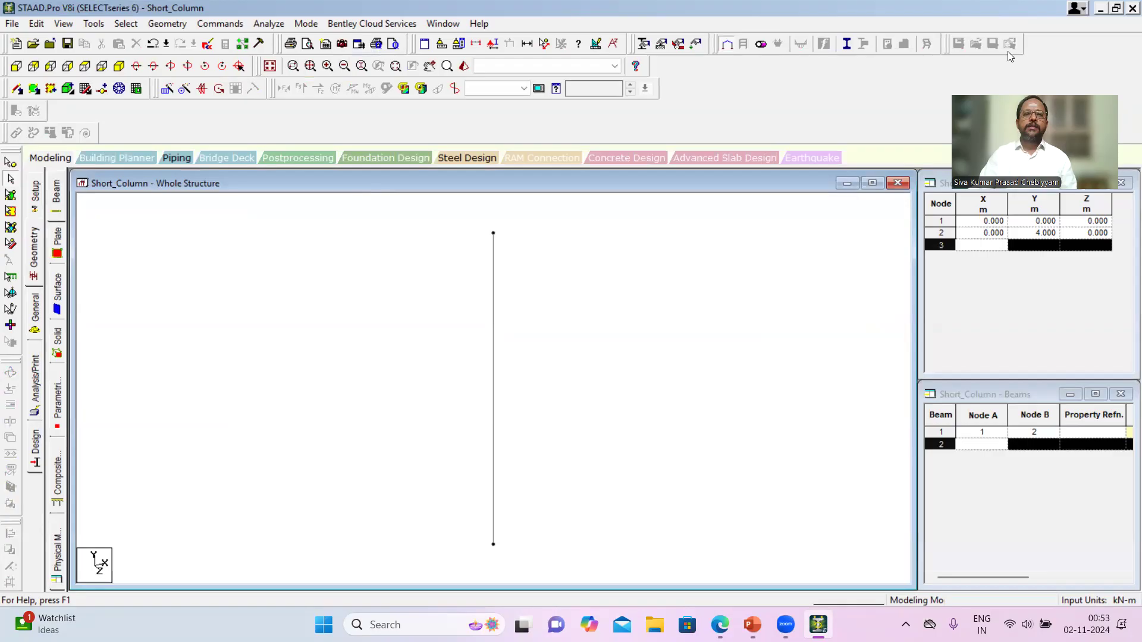
- Display the member dimension for the whole view and close the dimension settings
{"action": "left_click", "coordinate": [527, 44]}
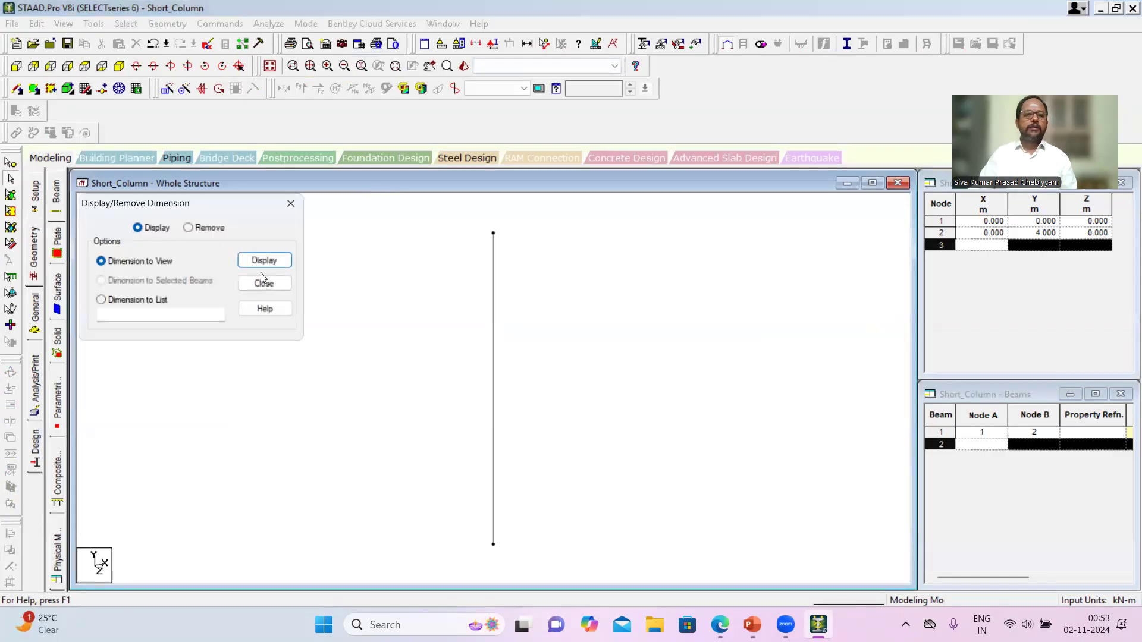
{"action": "left_click", "coordinate": [272, 259]}
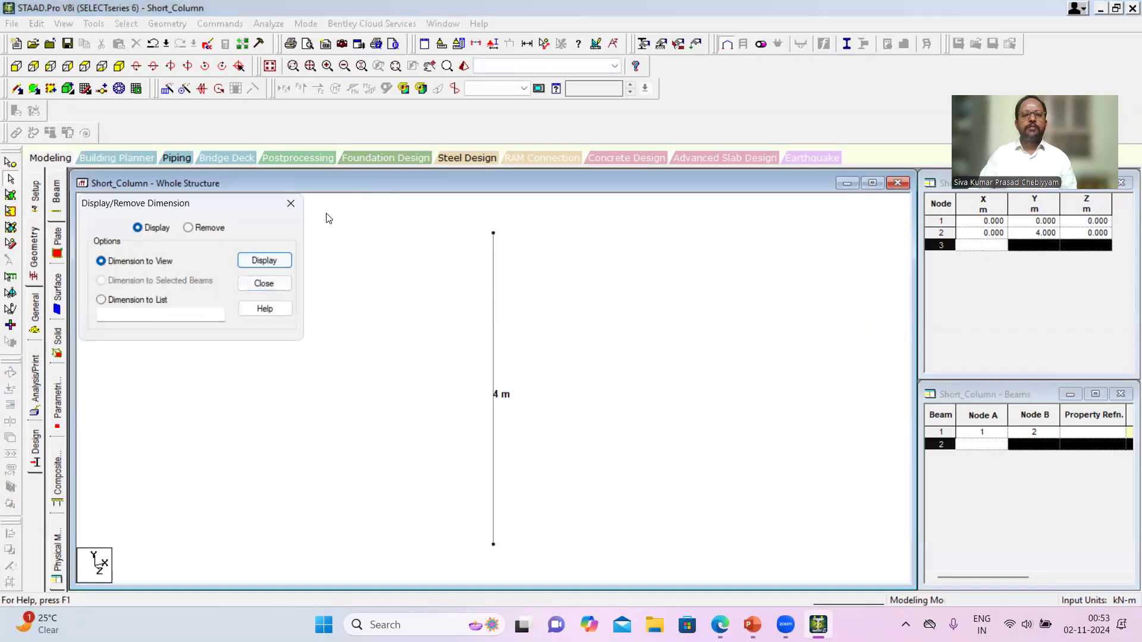
{"action": "left_click", "coordinate": [291, 204]}
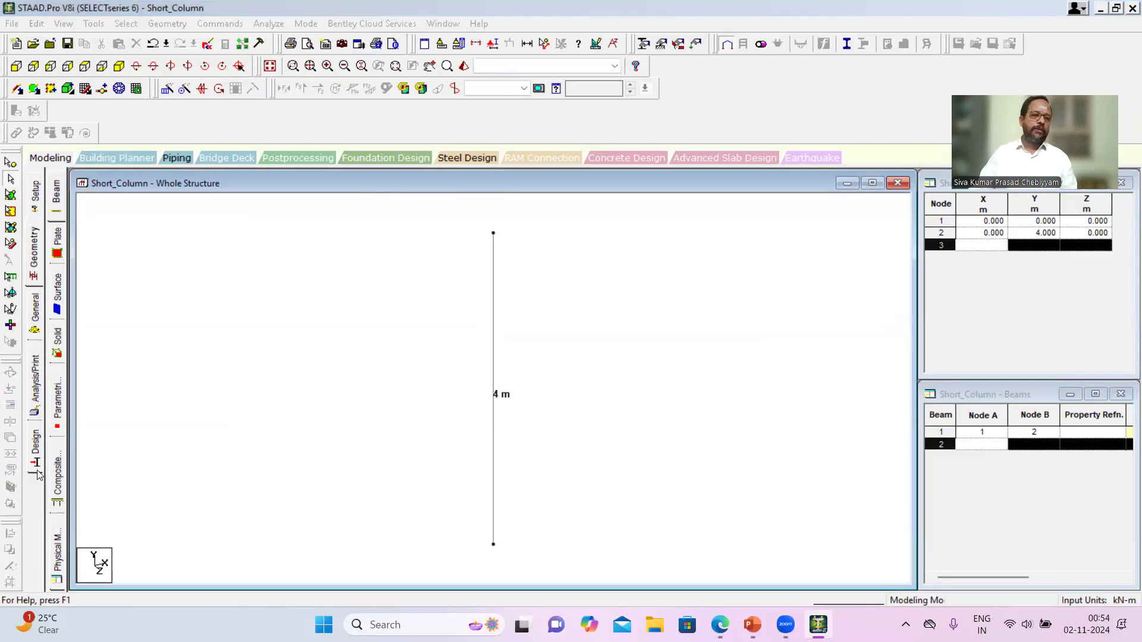
- Create a fixed support and assign it to the nodes at both column ends using Assign To View
{"action": "left_click", "coordinate": [33, 320]}
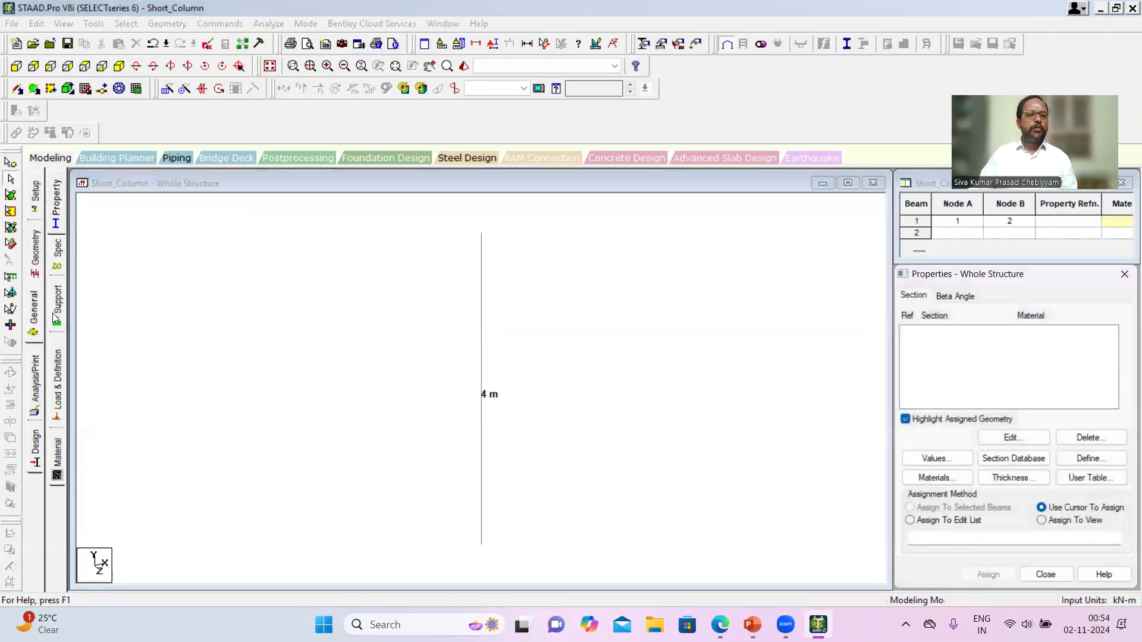
{"action": "left_click", "coordinate": [56, 318]}
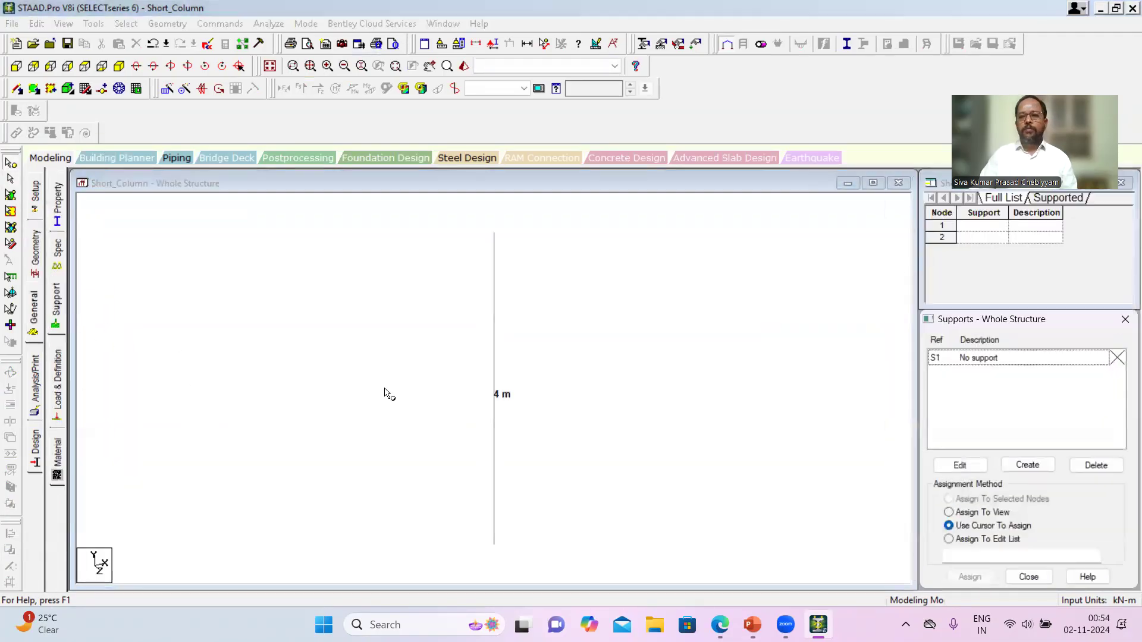
{"action": "left_click", "coordinate": [1027, 465]}
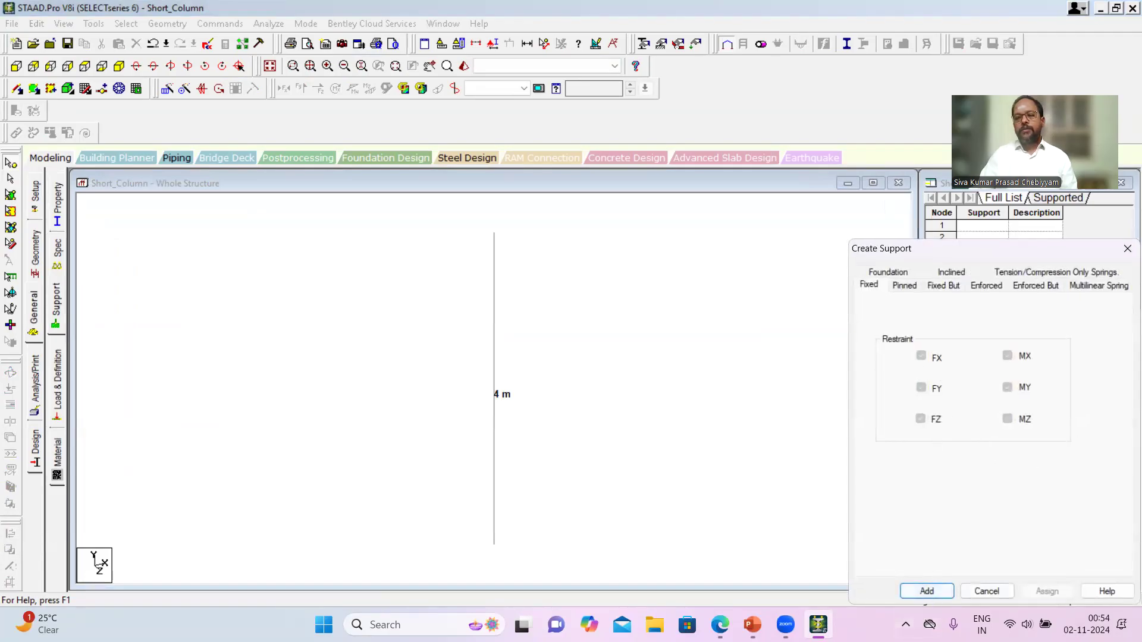
{"action": "left_click", "coordinate": [927, 591]}
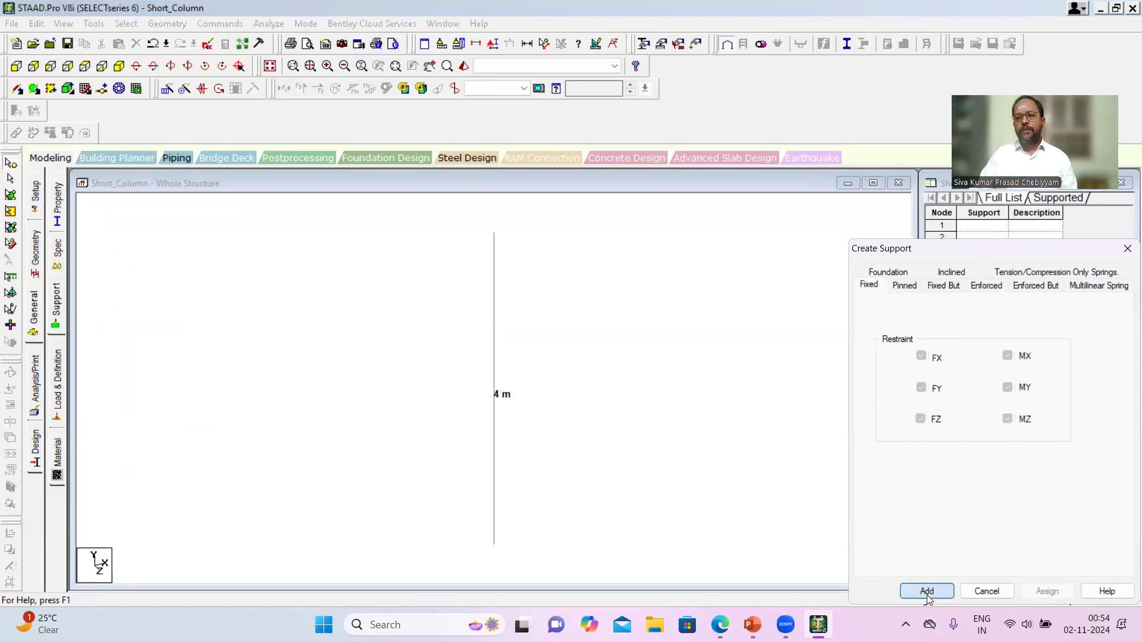
{"action": "left_click", "coordinate": [983, 373]}
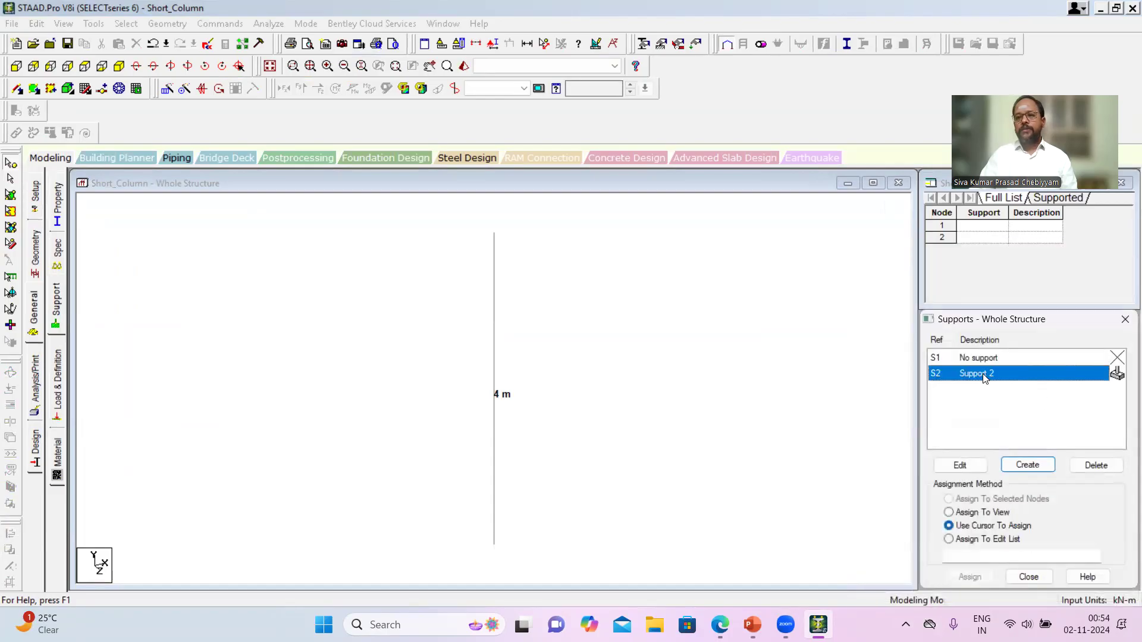
{"action": "left_click", "coordinate": [973, 513]}
{"action": "left_click", "coordinate": [982, 578]}
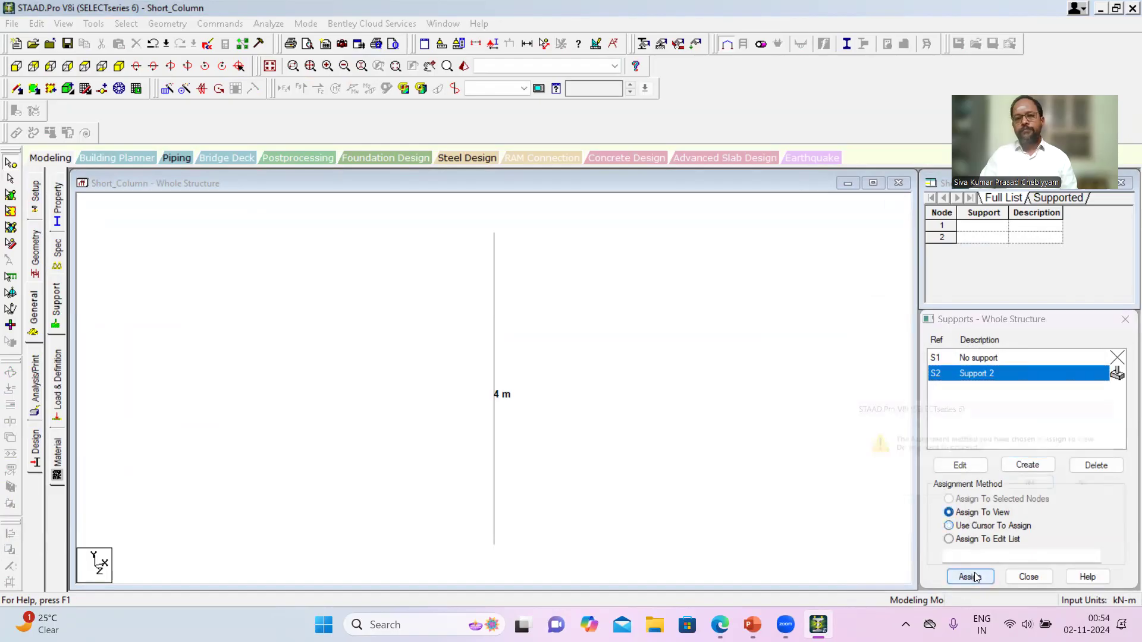
{"action": "left_click", "coordinate": [1037, 492]}
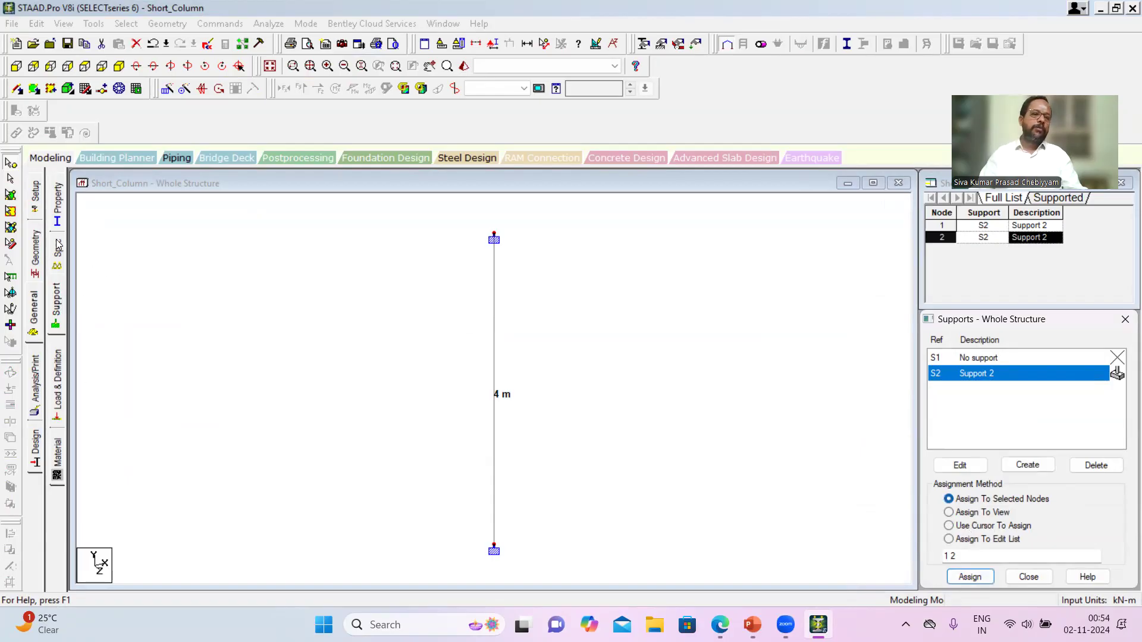
- Define a rectangular concrete section with YD 0.5 m and ZD 0.5 m and add it to the properties
{"action": "left_click", "coordinate": [58, 206]}
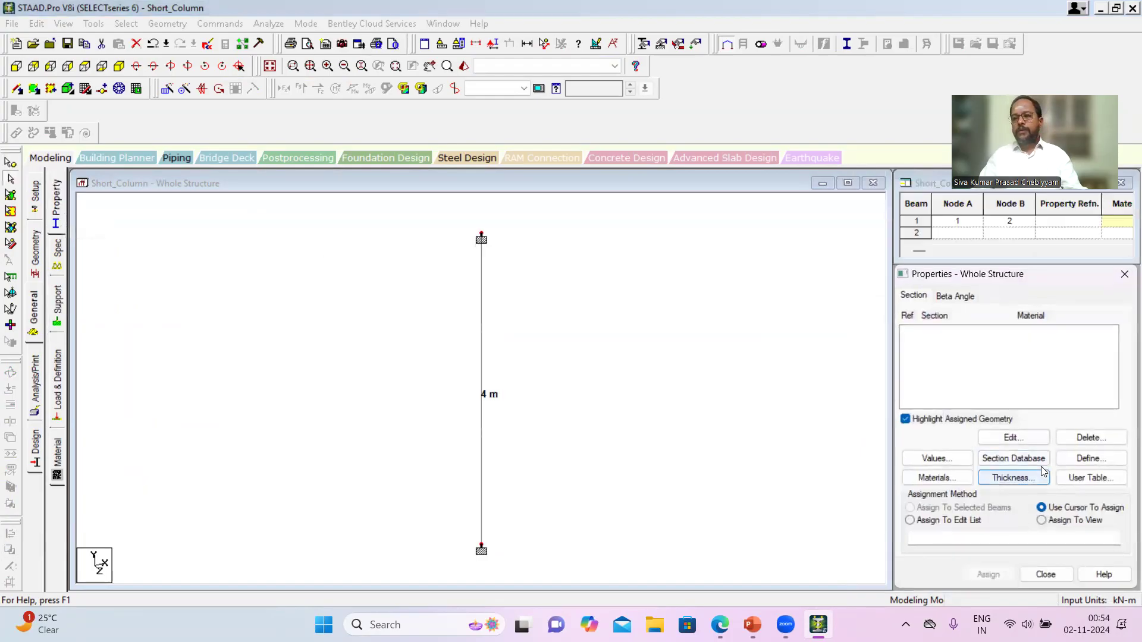
{"action": "left_click", "coordinate": [1091, 458]}
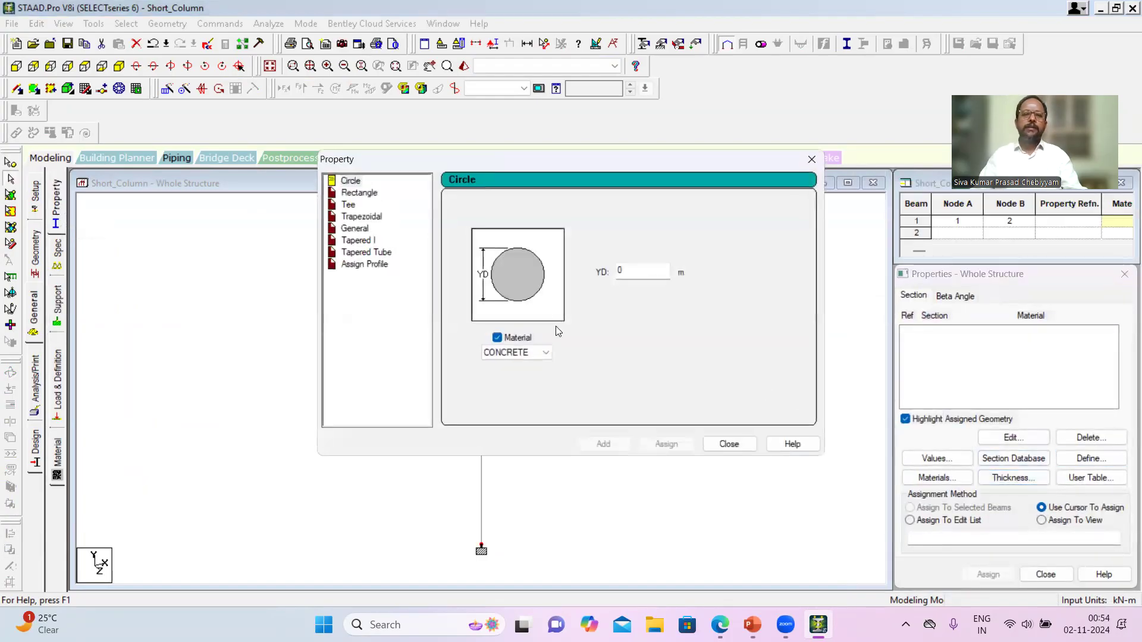
{"action": "left_click", "coordinate": [363, 194]}
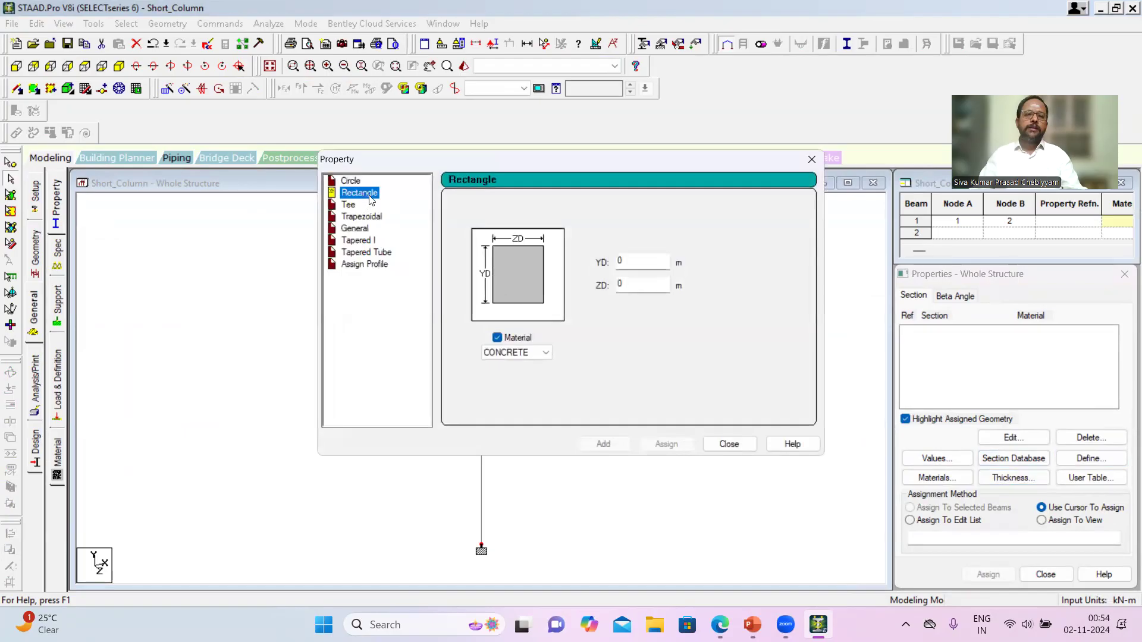
{"action": "left_click", "coordinate": [638, 268]}
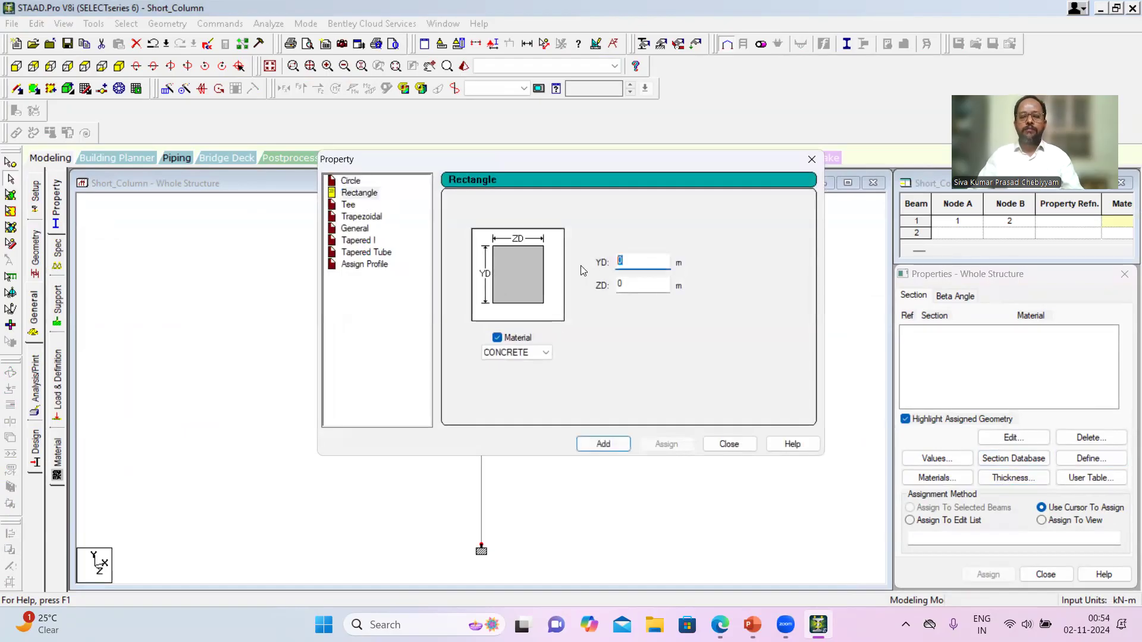
{"action": "type", "text": "0"}
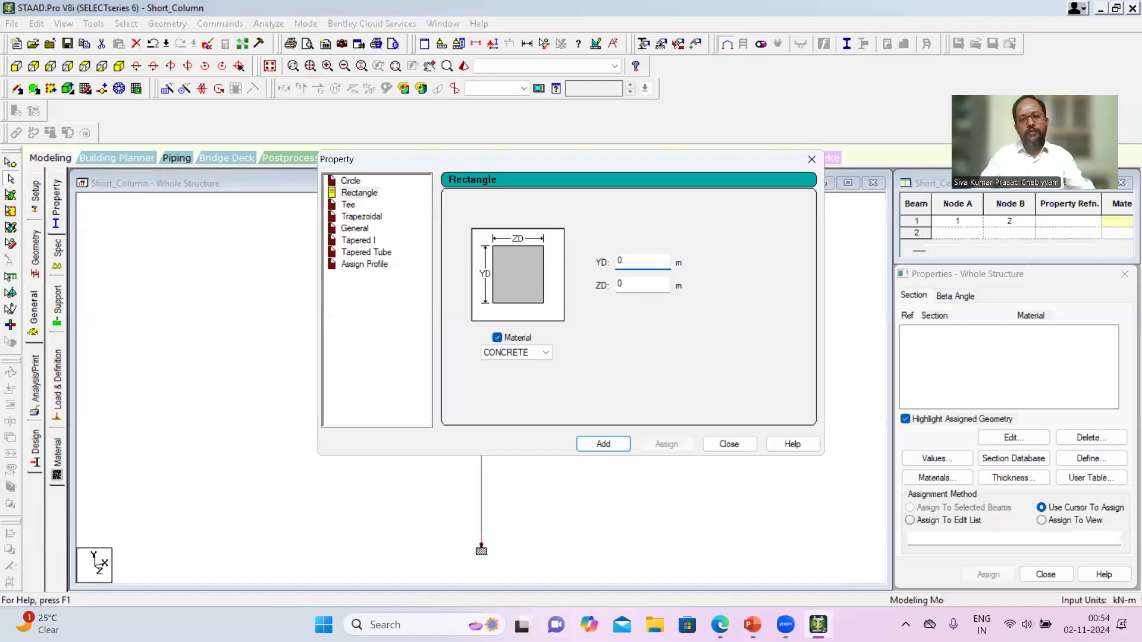
{"action": "left_click", "coordinate": [636, 286]}
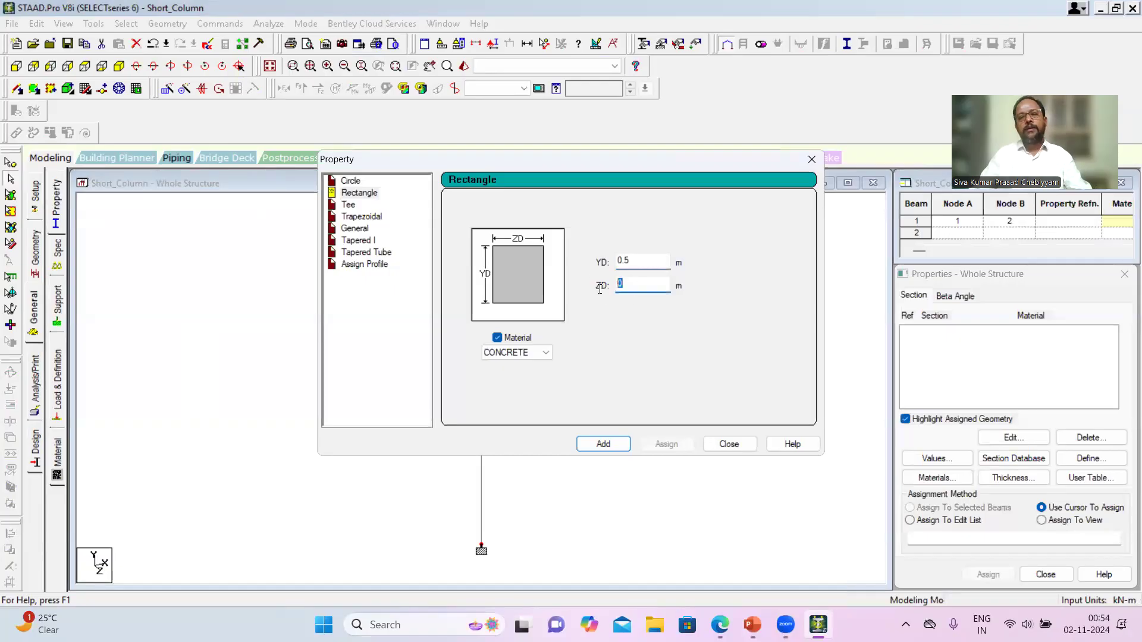
{"action": "type", "text": "0.5"}
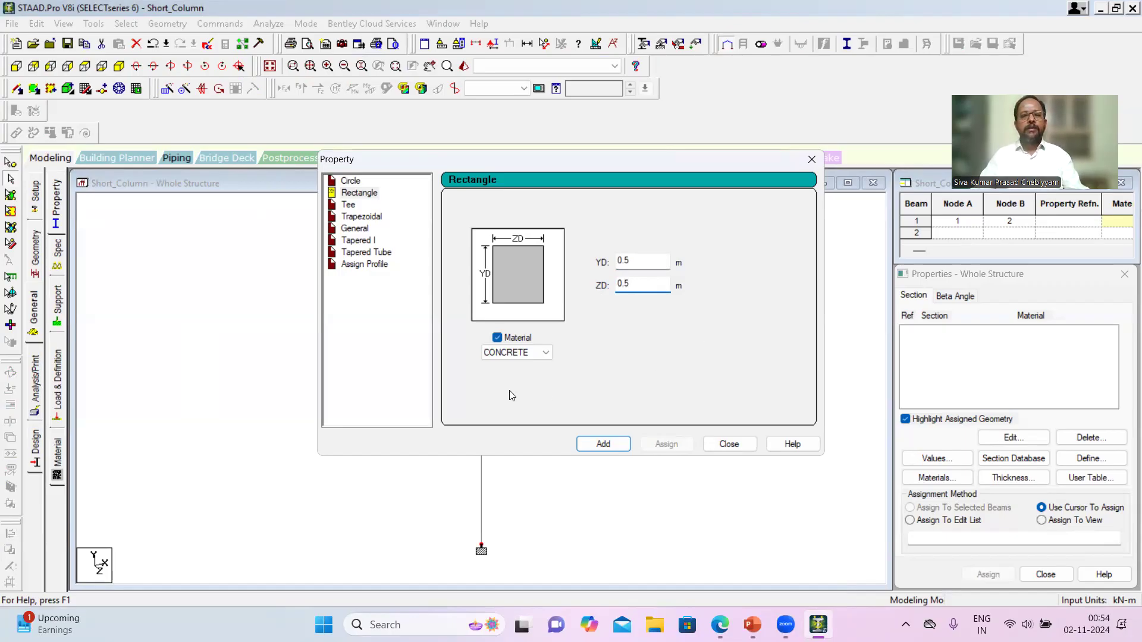
{"action": "left_click", "coordinate": [601, 446]}
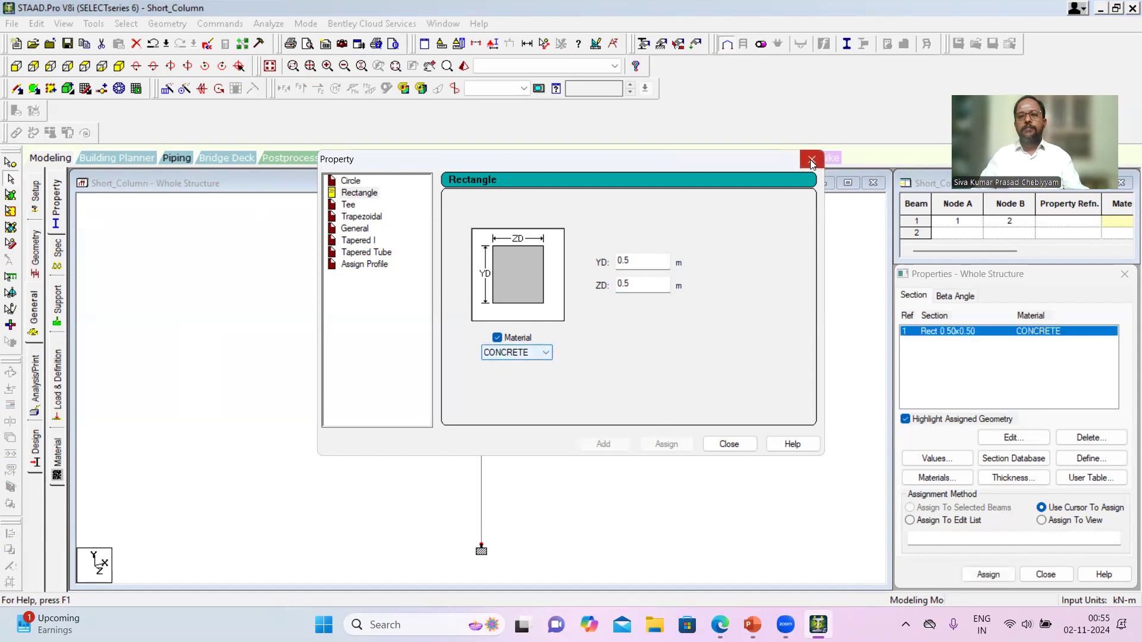
{"action": "left_click", "coordinate": [811, 159]}
- Assign the Rect 0.50x0.50 concrete section to the column using Assign To View and check the member's geometry details
{"action": "left_click", "coordinate": [956, 335]}
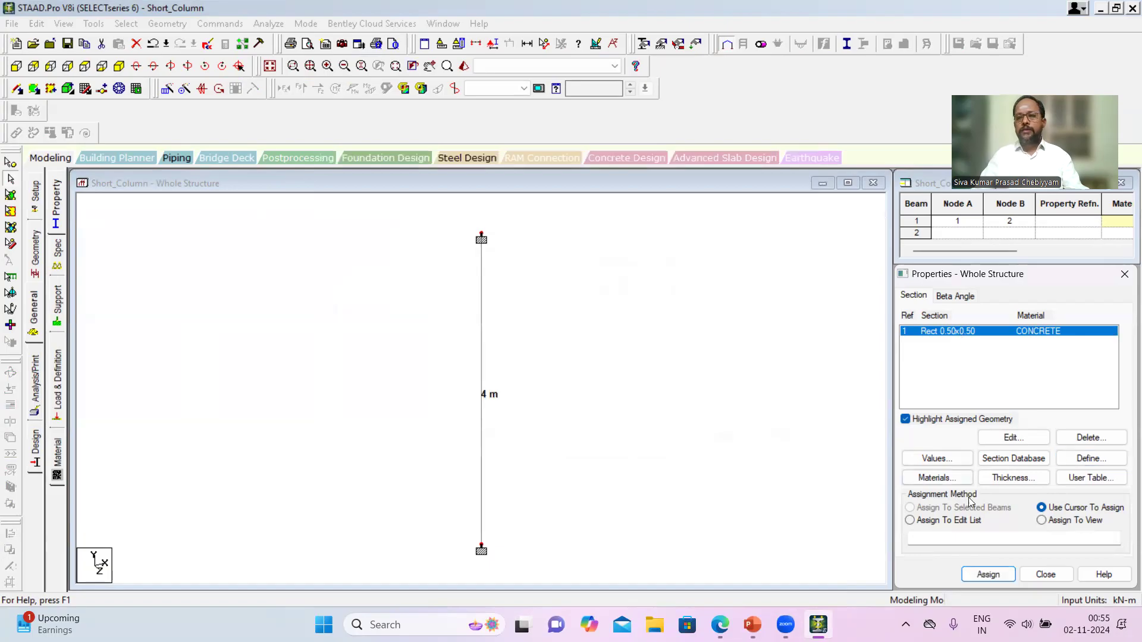
{"action": "left_click", "coordinate": [1042, 521]}
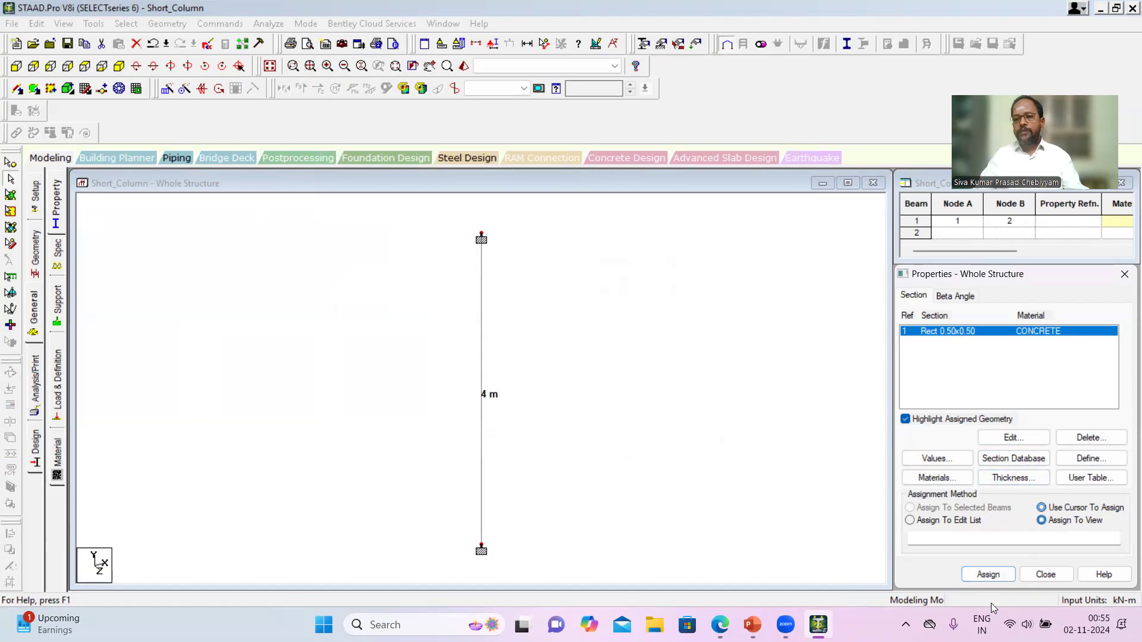
{"action": "left_click", "coordinate": [988, 574]}
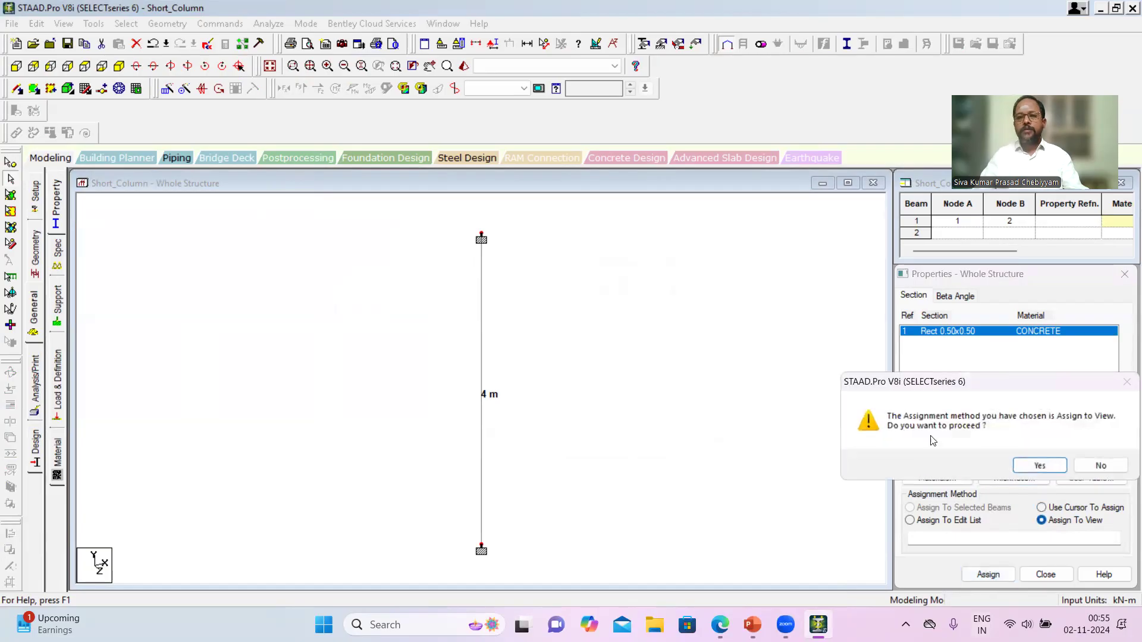
{"action": "left_click", "coordinate": [1040, 465]}
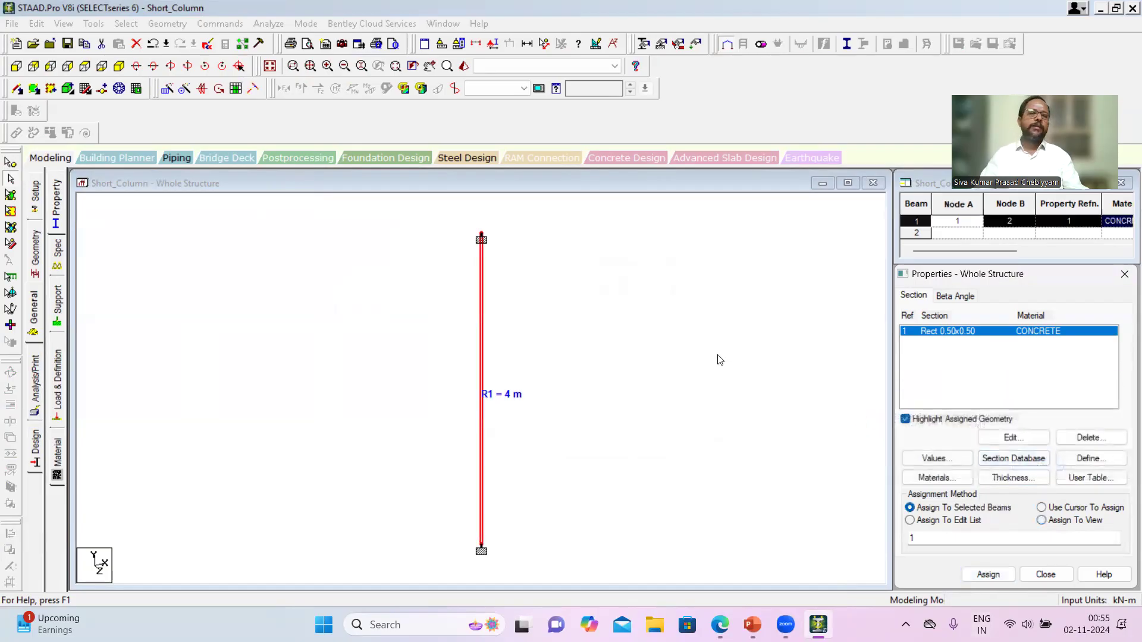
{"action": "double_click", "coordinate": [482, 305]}
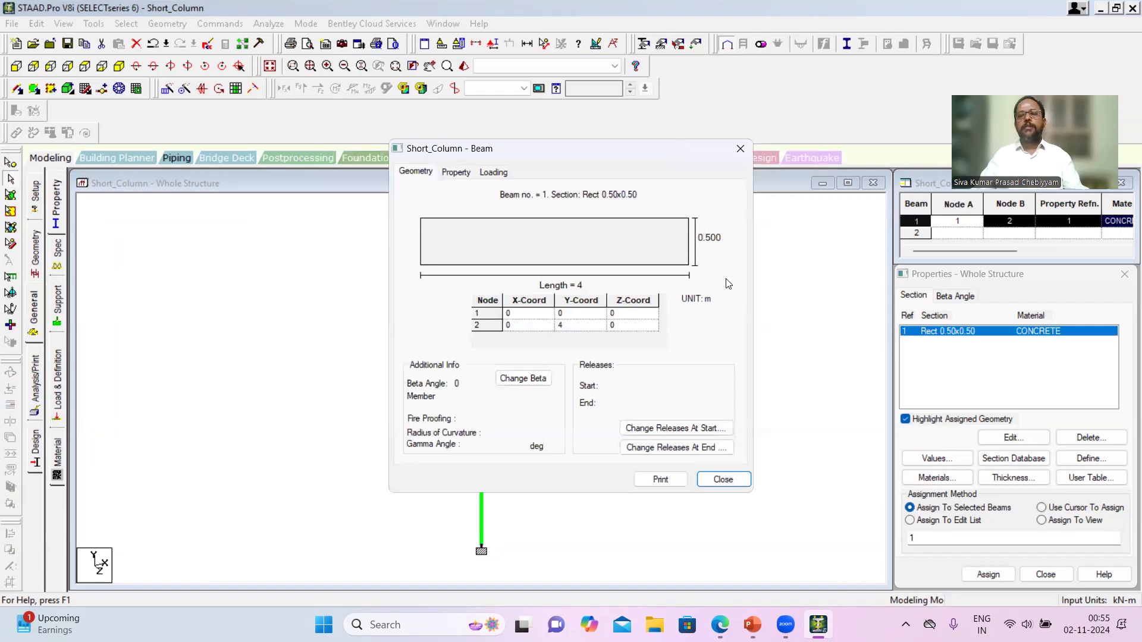
{"action": "left_click", "coordinate": [739, 149]}
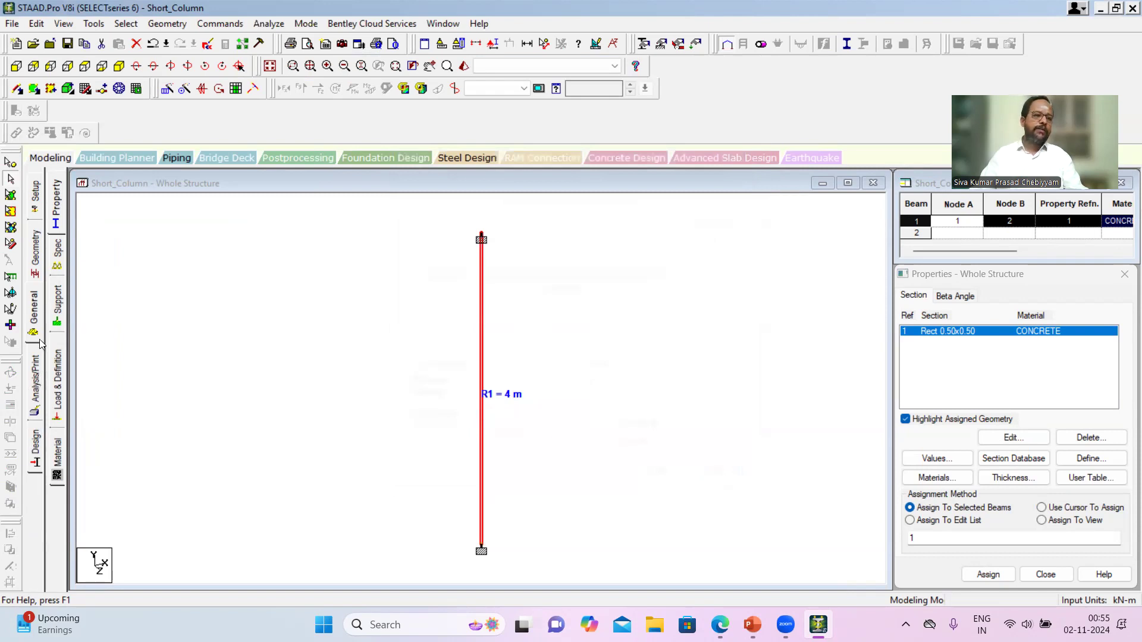
- Create primary load case 1 with loading type Dead and the title Dead Load
{"action": "left_click", "coordinate": [35, 318]}
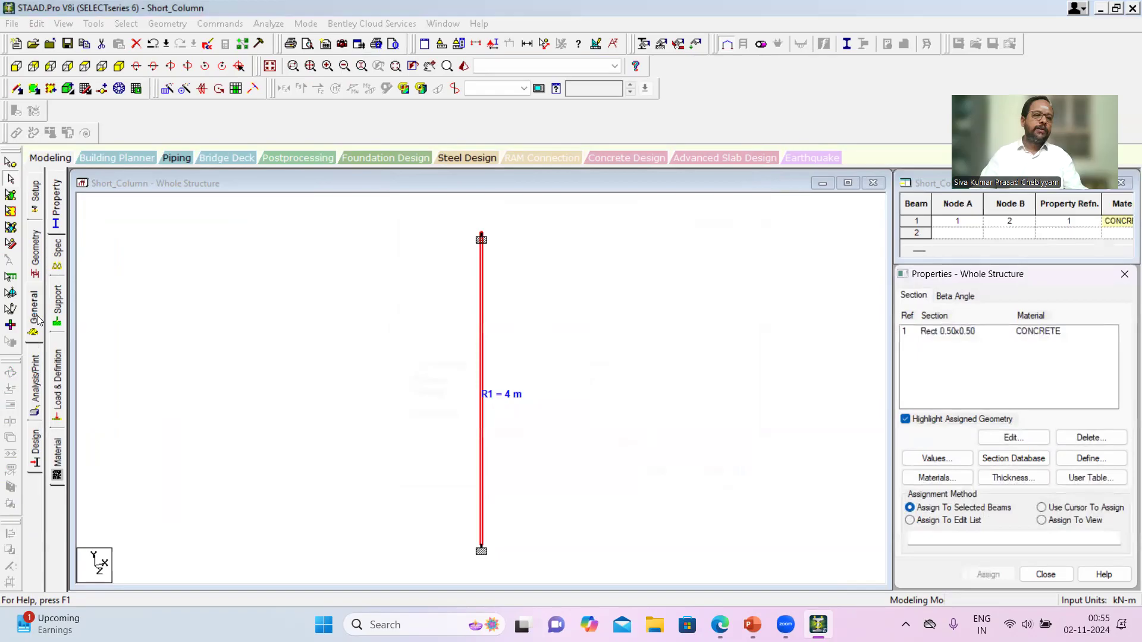
{"action": "left_click", "coordinate": [57, 384]}
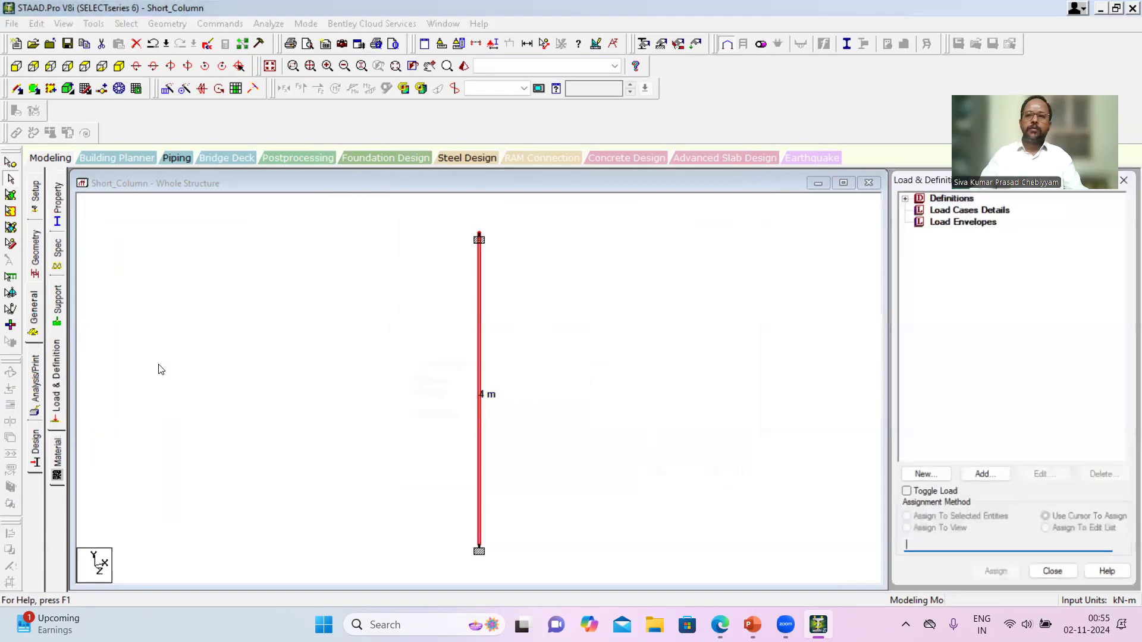
{"action": "left_click", "coordinate": [953, 209]}
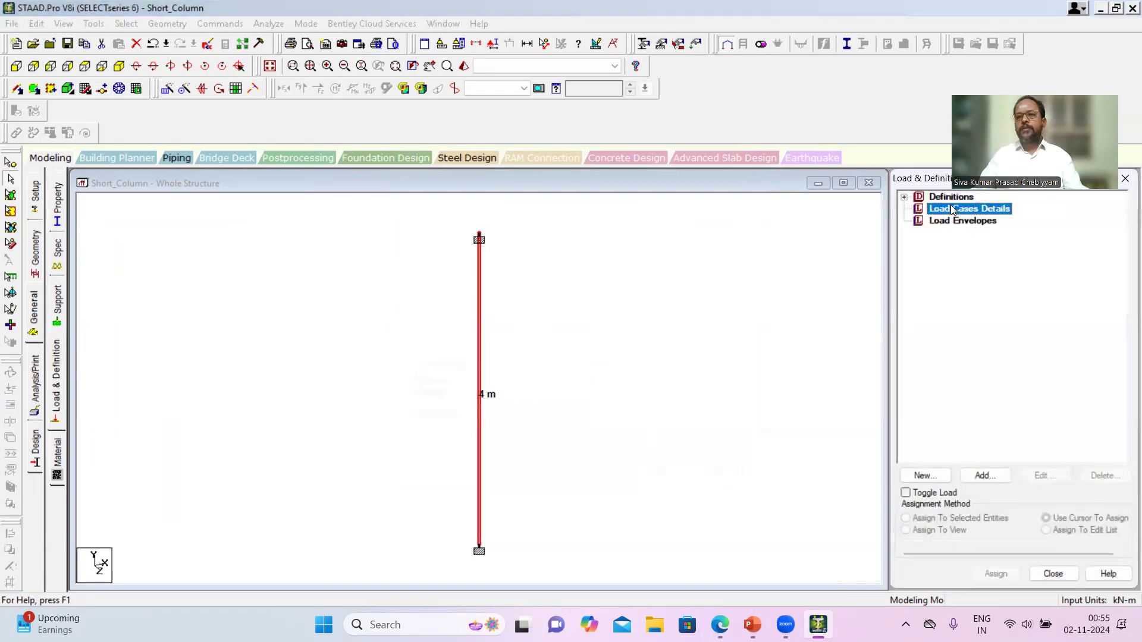
{"action": "left_click", "coordinate": [984, 475]}
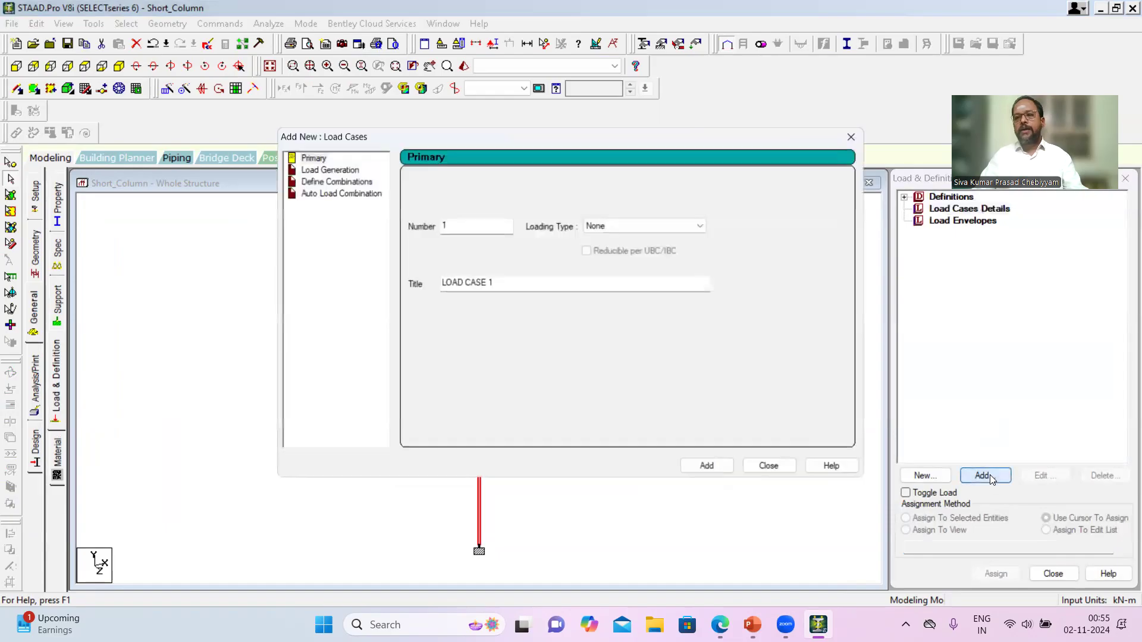
{"action": "left_click", "coordinate": [620, 226]}
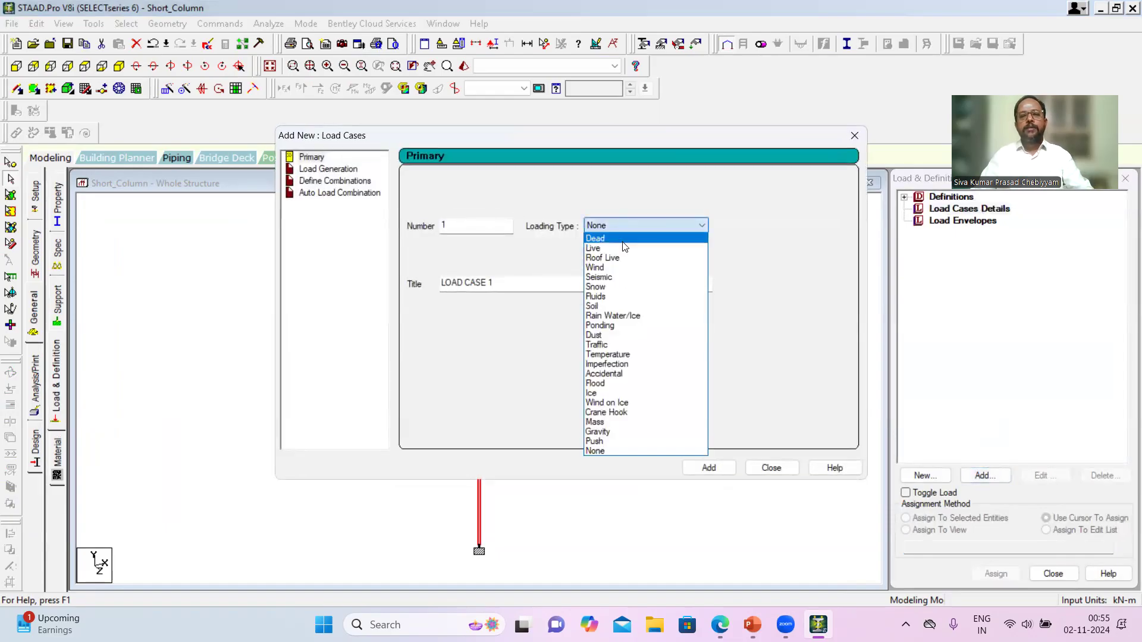
{"action": "left_click", "coordinate": [600, 238]}
{"action": "left_click_drag", "start_coordinate": [507, 286], "coordinate": [301, 301]}
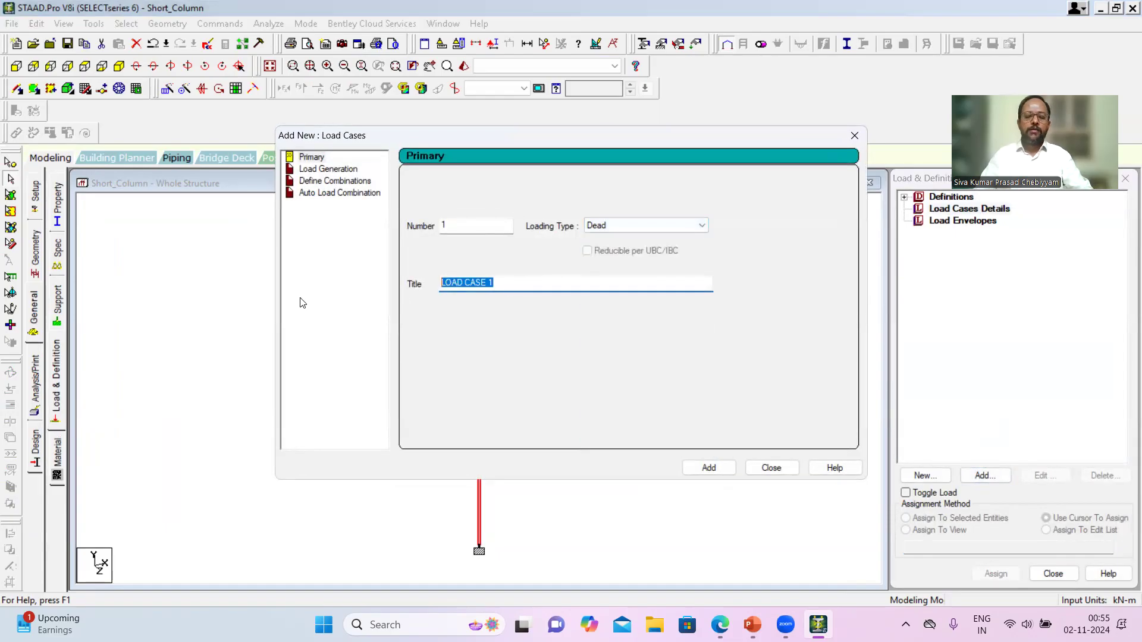
{"action": "type", "text": "d"}
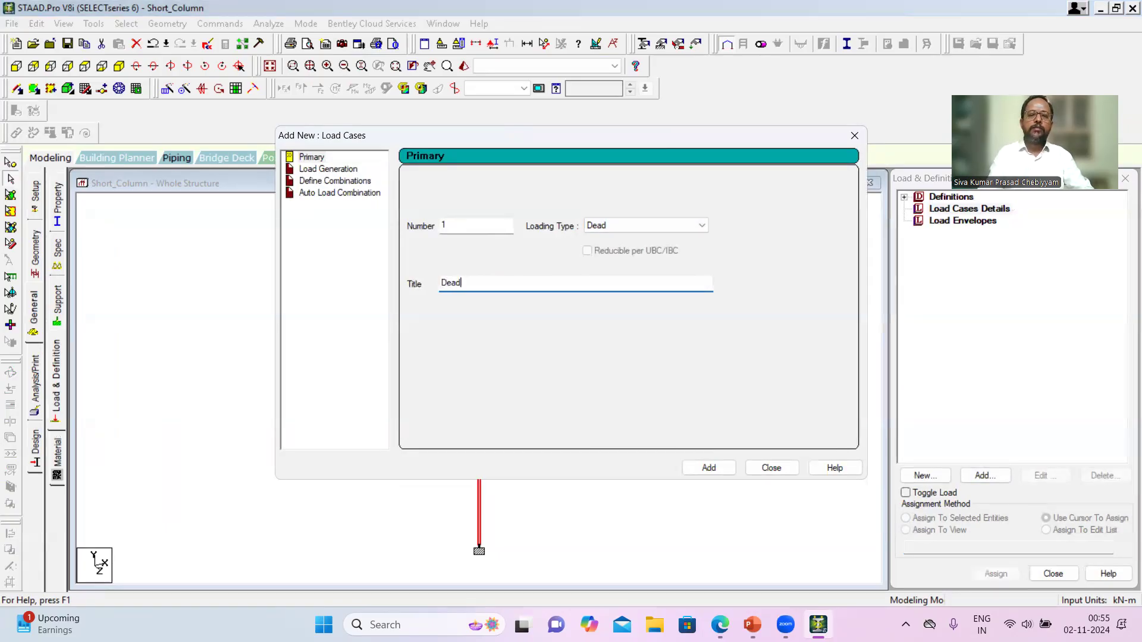
{"action": "type", "text": "ead Load"}
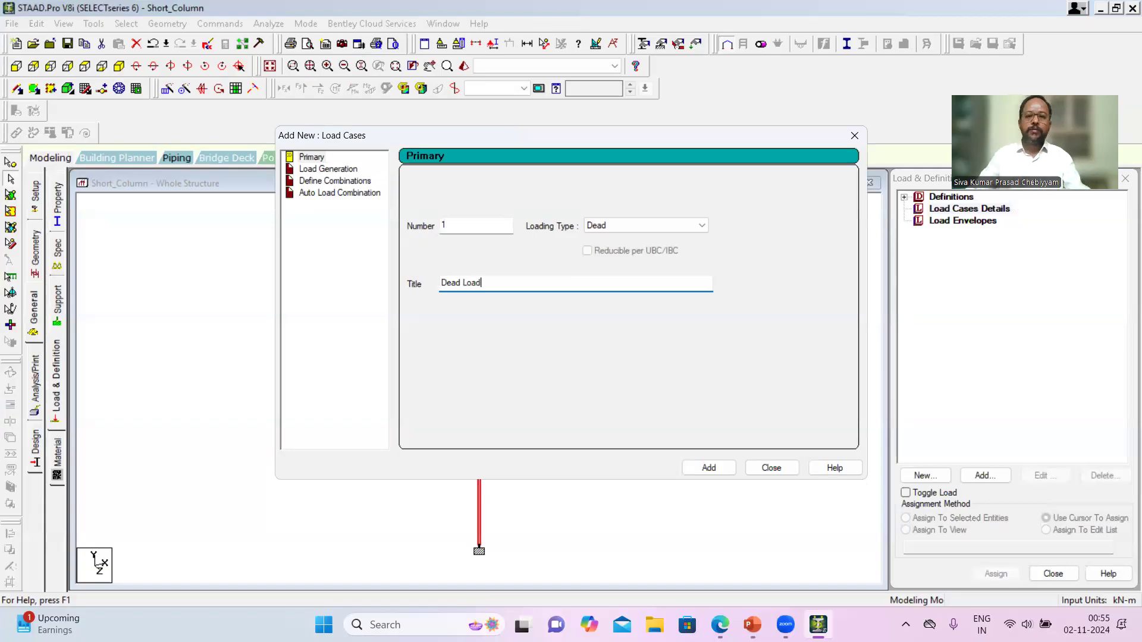
{"action": "left_click", "coordinate": [705, 468]}
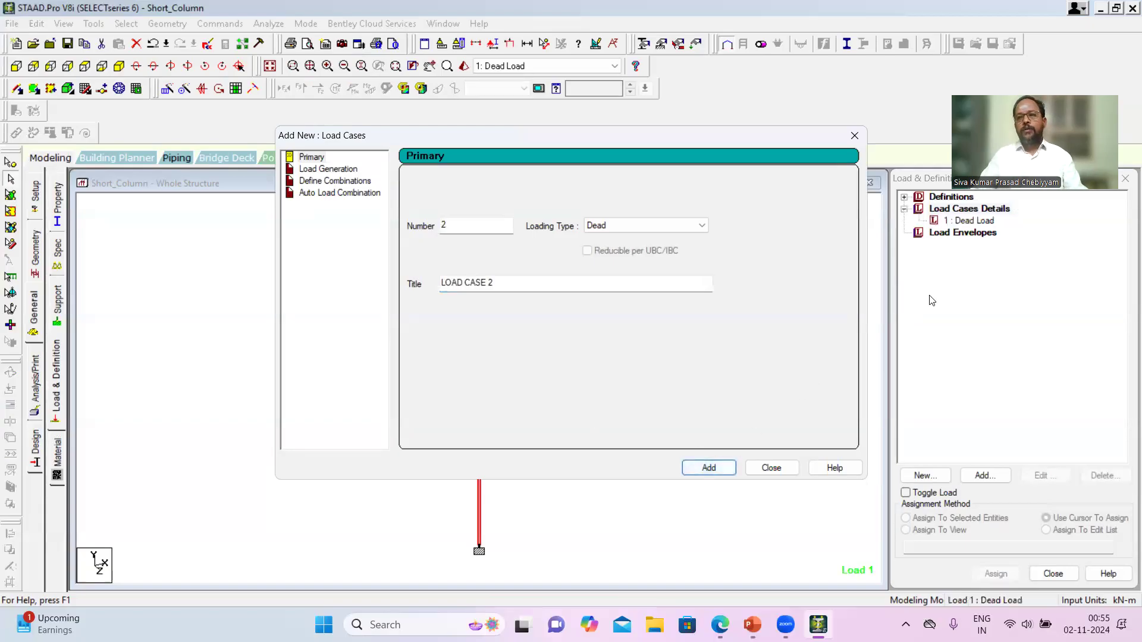
{"action": "left_click", "coordinate": [854, 136]}
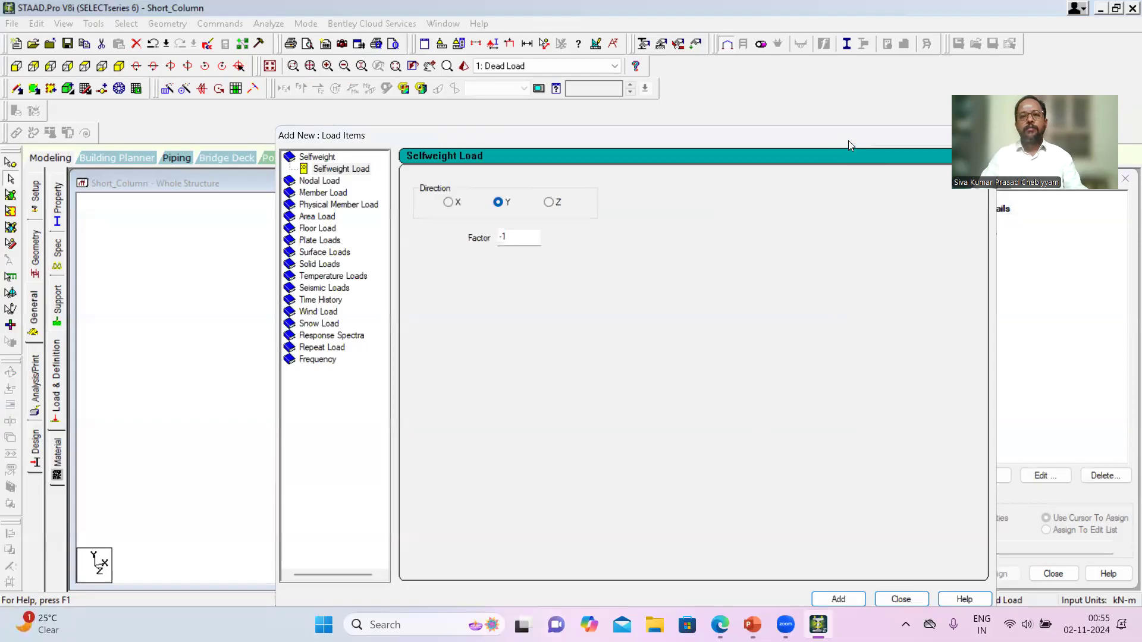
- Add a selfweight load in the Y direction with factor -1 to the Dead Load case
{"action": "left_click_drag", "start_coordinate": [848, 141], "coordinate": [711, 169]}
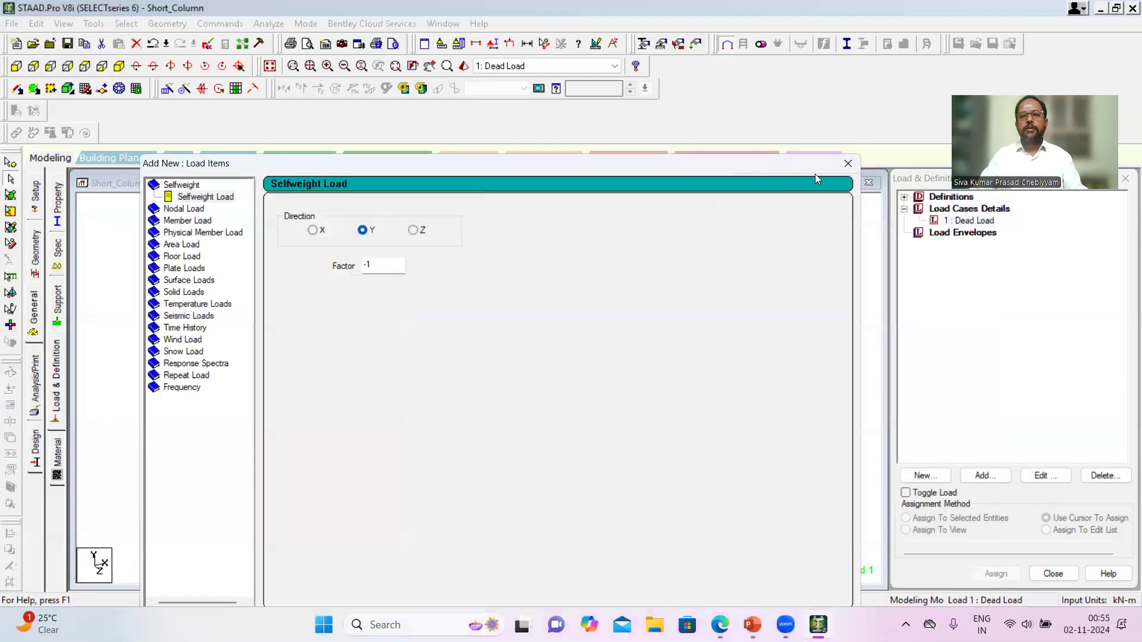
{"action": "left_click", "coordinate": [846, 166]}
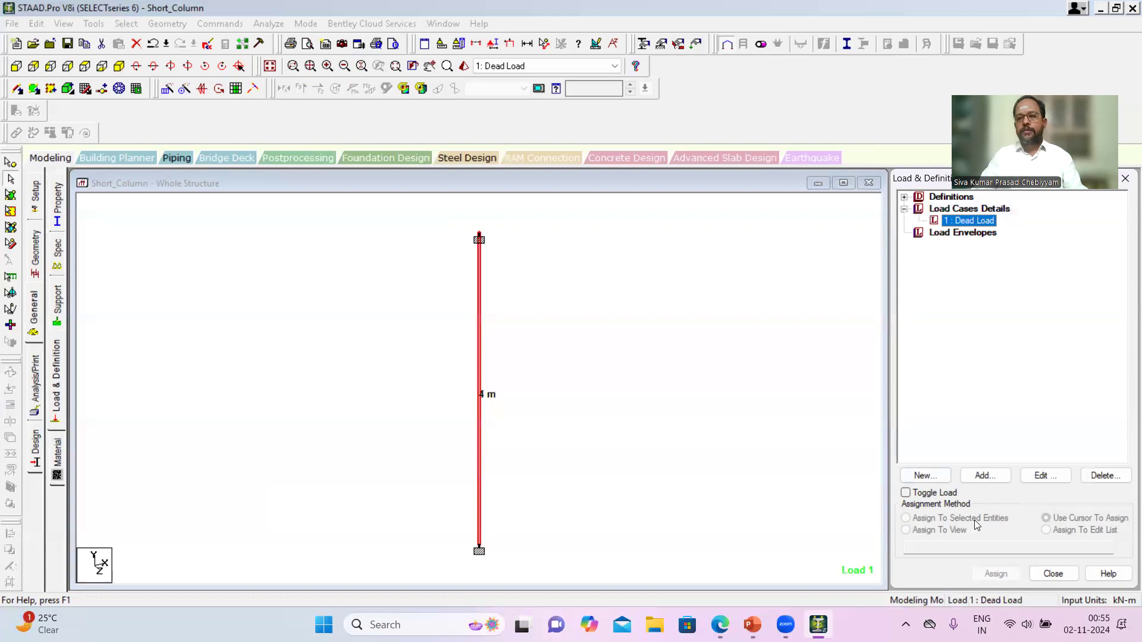
{"action": "left_click", "coordinate": [991, 480]}
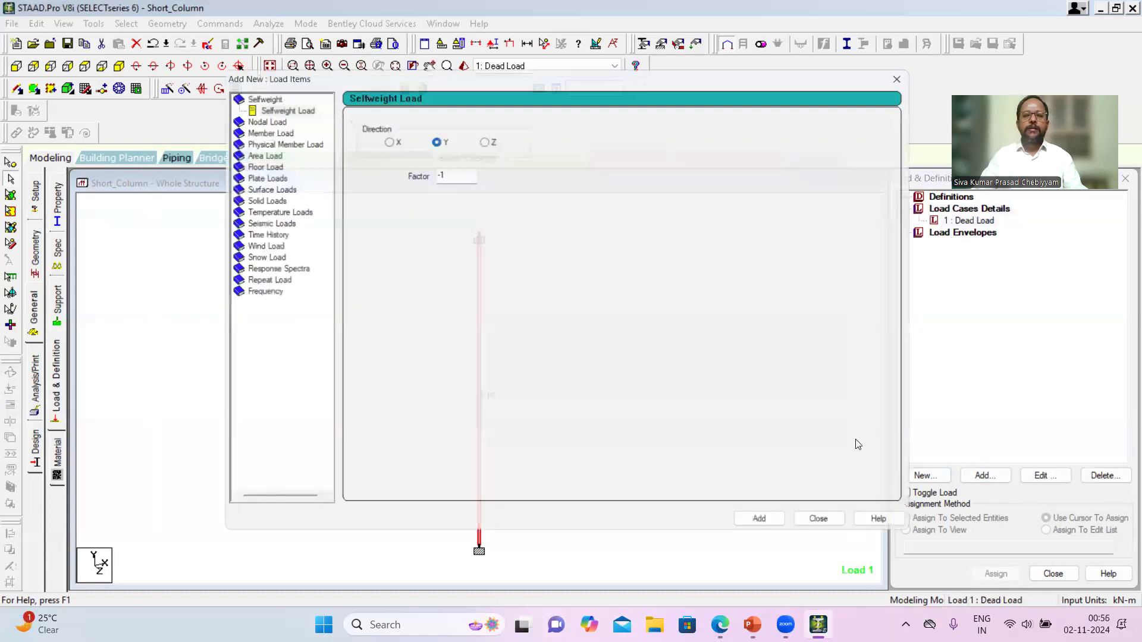
{"action": "left_click", "coordinate": [280, 104]}
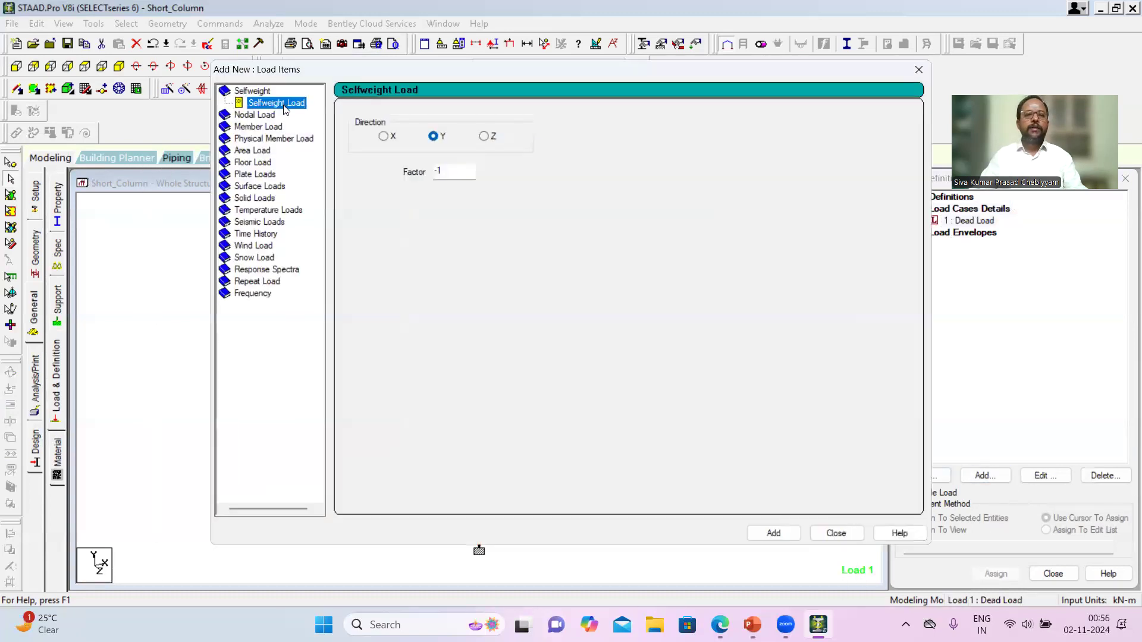
{"action": "left_click", "coordinate": [773, 533]}
{"action": "left_click", "coordinate": [920, 70]}
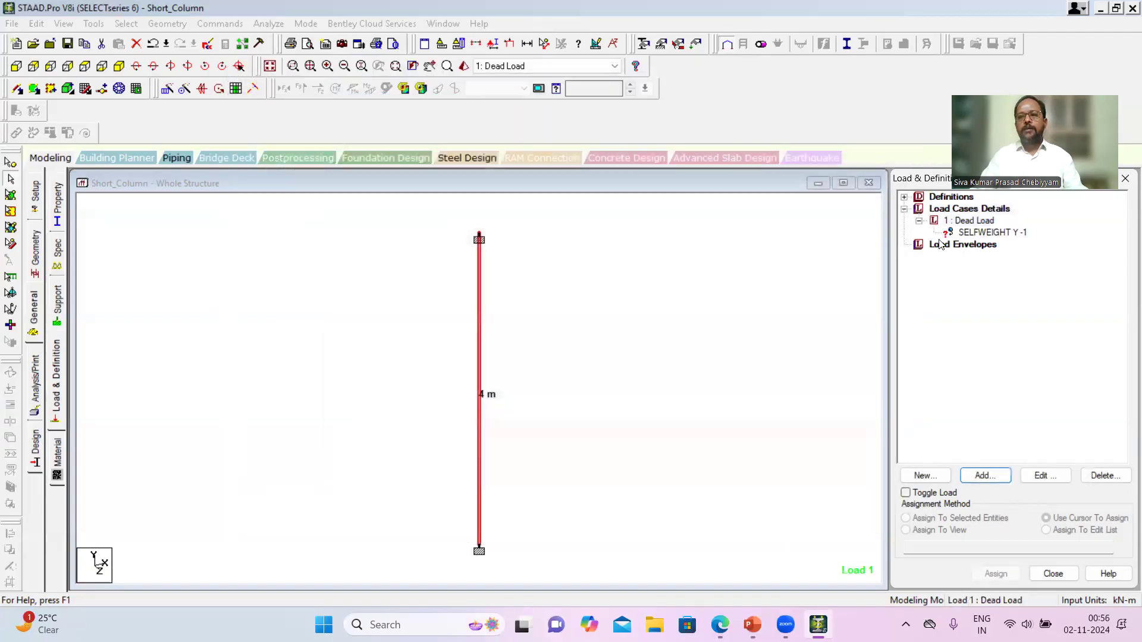
- Add a nodal load with Fy -2400 kN to the Dead Load case
{"action": "left_click", "coordinate": [965, 221]}
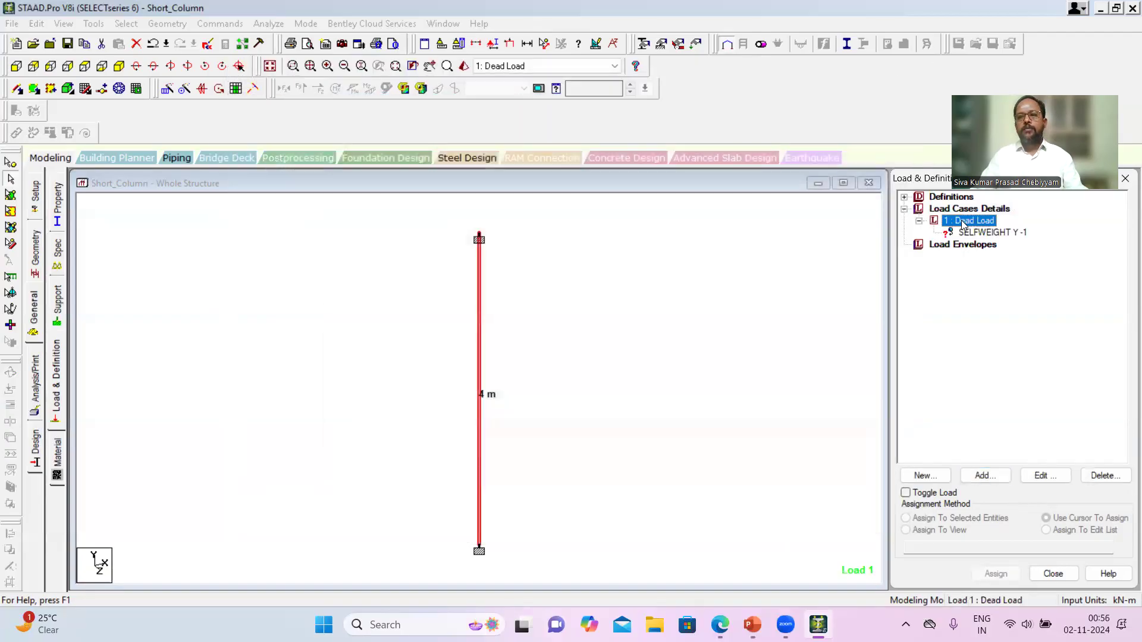
{"action": "left_click", "coordinate": [984, 475]}
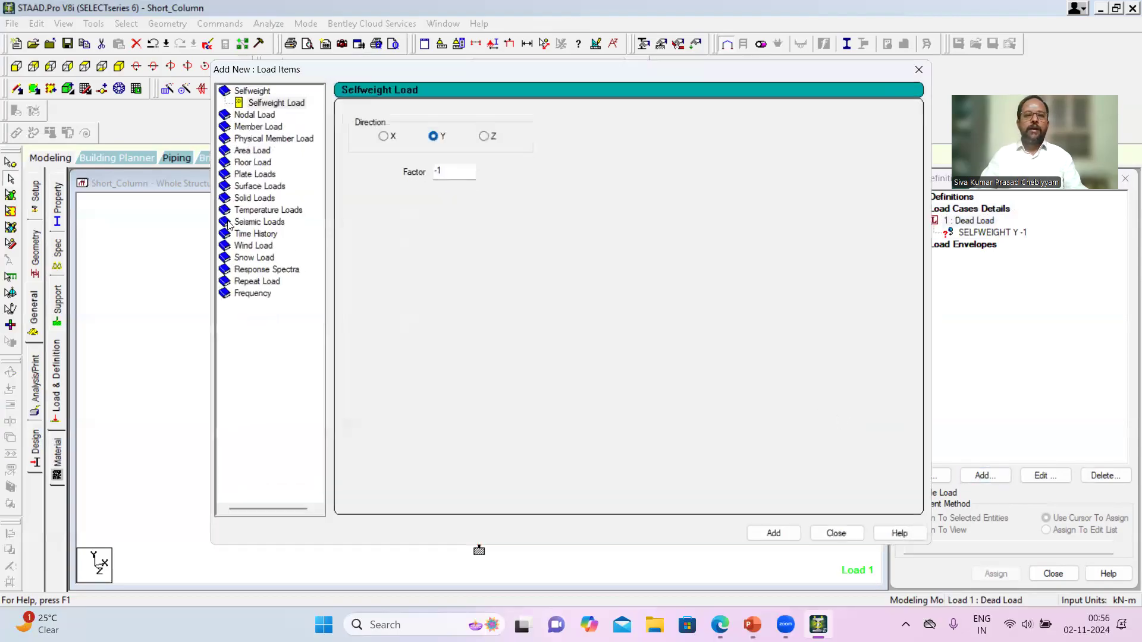
{"action": "left_click", "coordinate": [267, 116]}
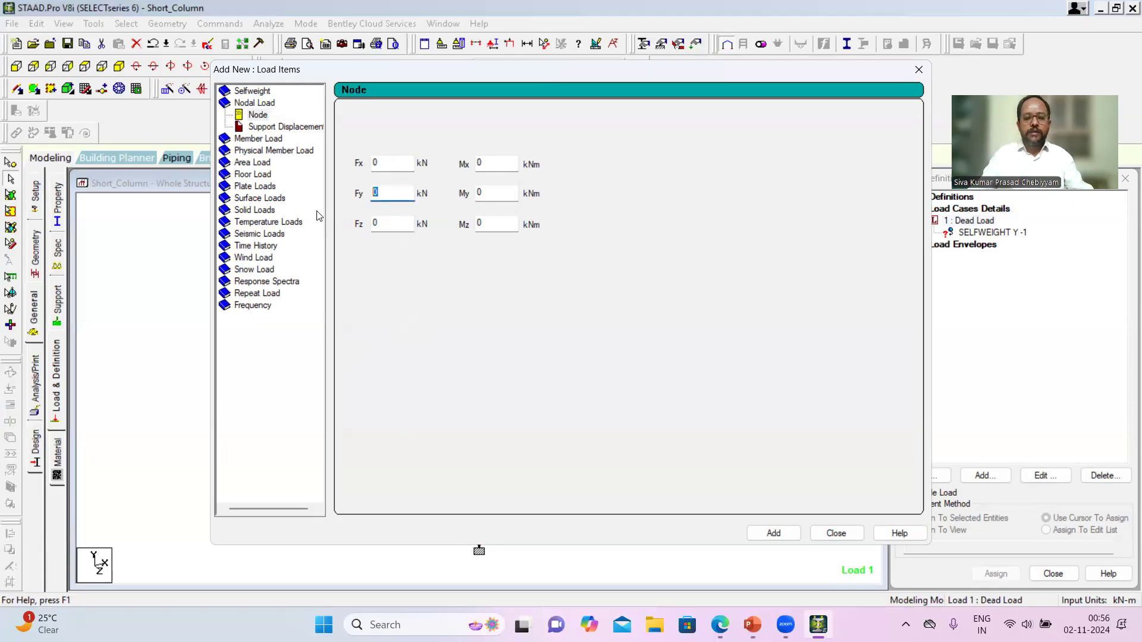
{"action": "type", "text": "-2400"}
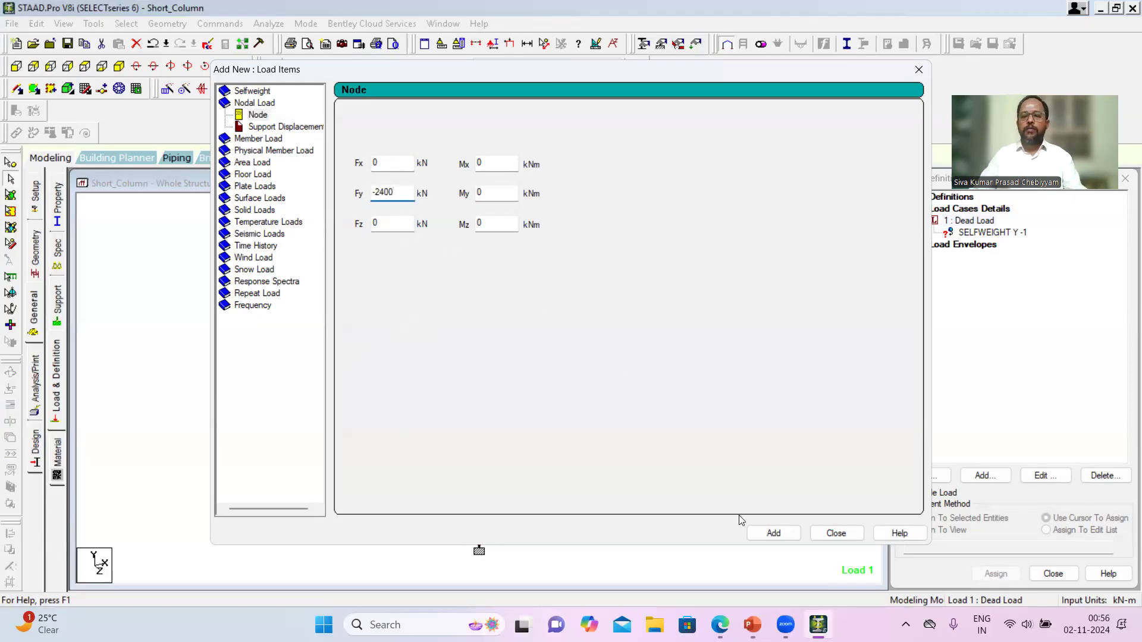
{"action": "left_click", "coordinate": [773, 533]}
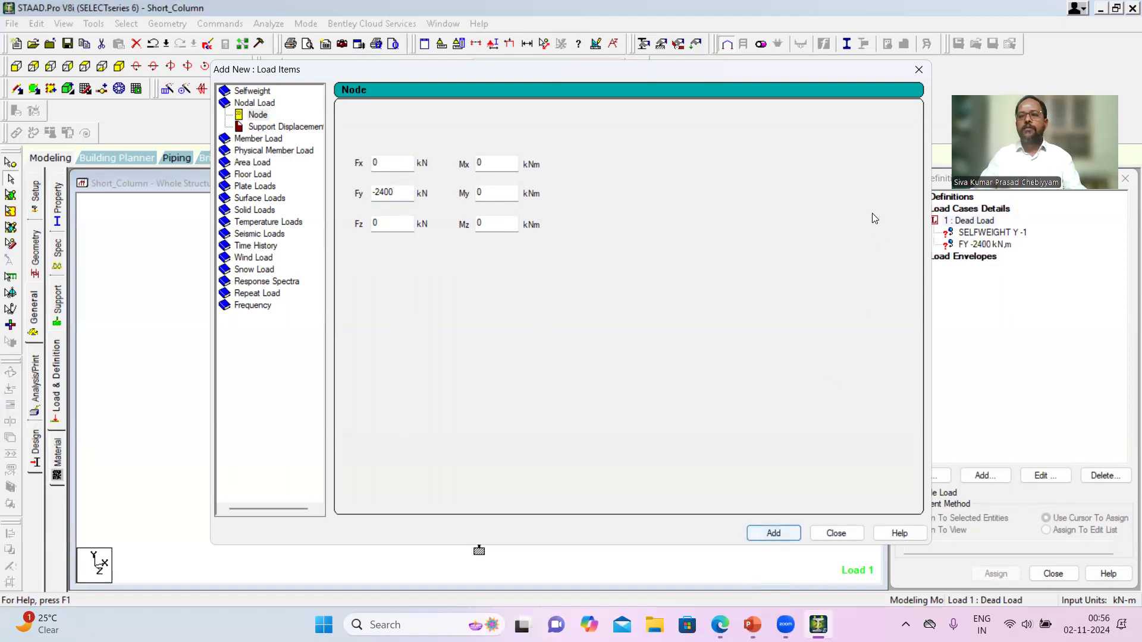
{"action": "left_click", "coordinate": [918, 69]}
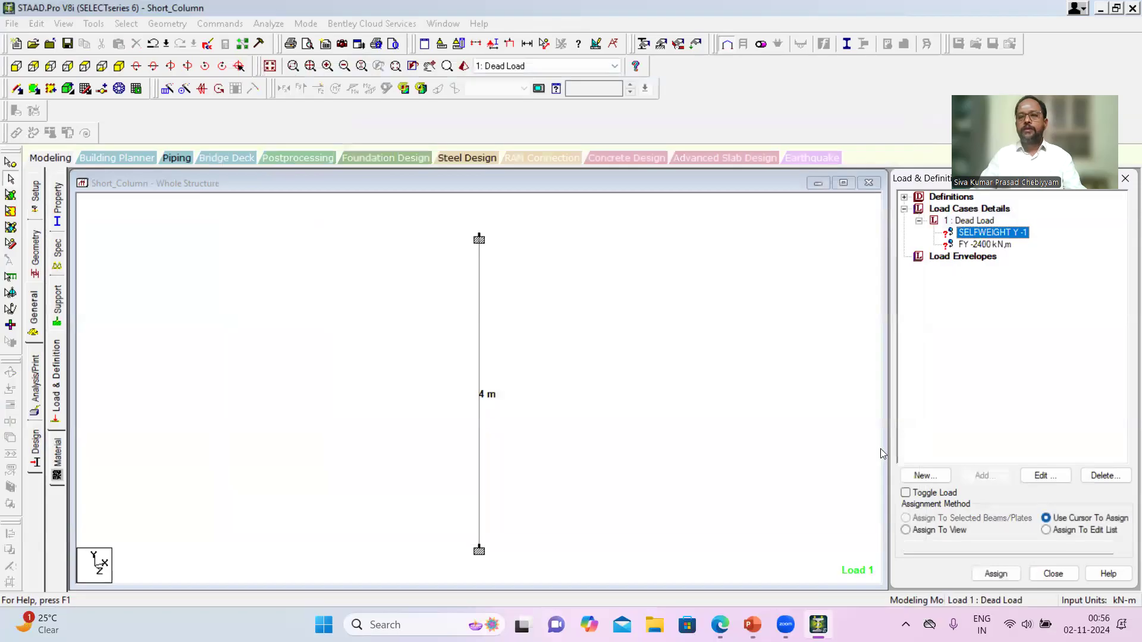
- Assign the selfweight load to the column using Assign To View and accept the assignment
{"action": "left_click", "coordinate": [905, 530]}
{"action": "left_click", "coordinate": [997, 575]}
{"action": "left_click", "coordinate": [1042, 419]}
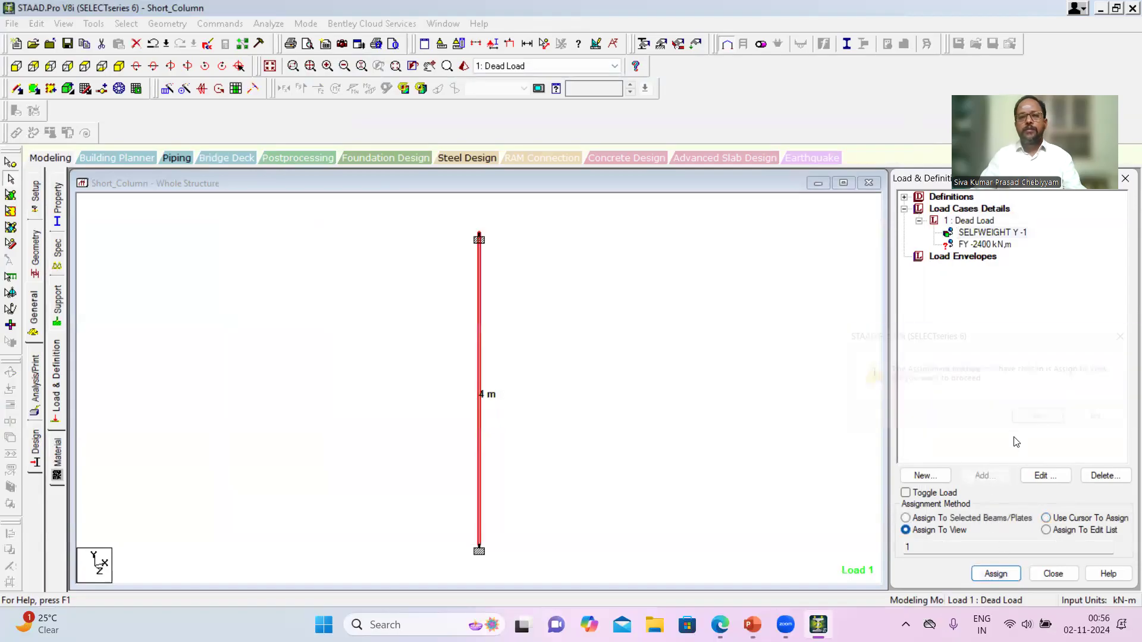
- Check the nodal load's force components and assign the load to the column nodes using Assign To View
{"action": "left_click", "coordinate": [1002, 247]}
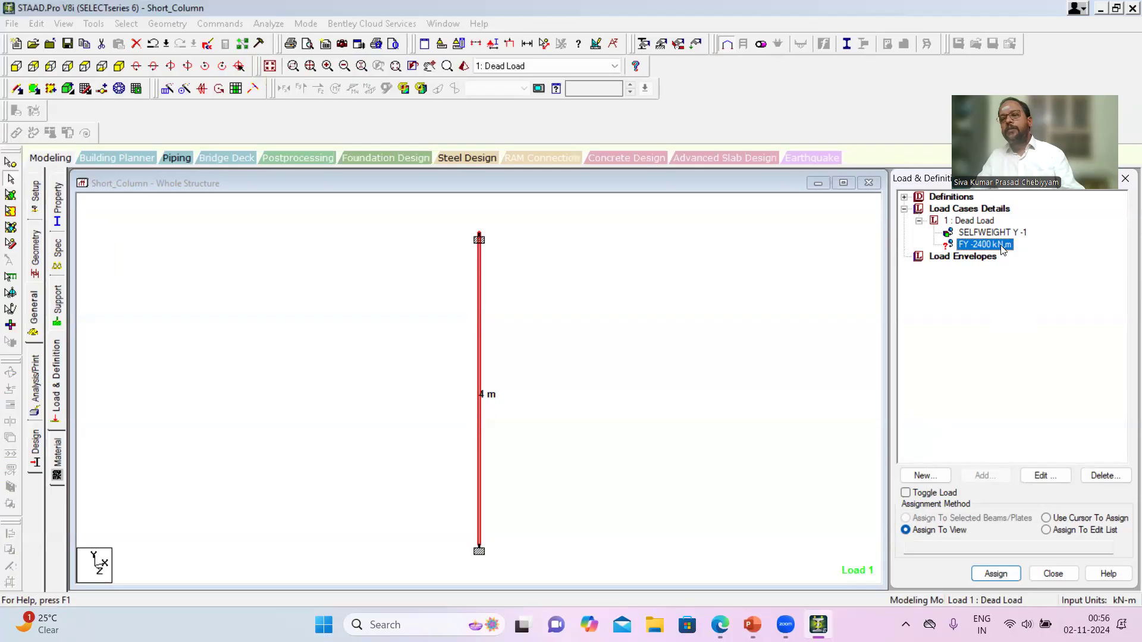
{"action": "left_click", "coordinate": [1047, 476]}
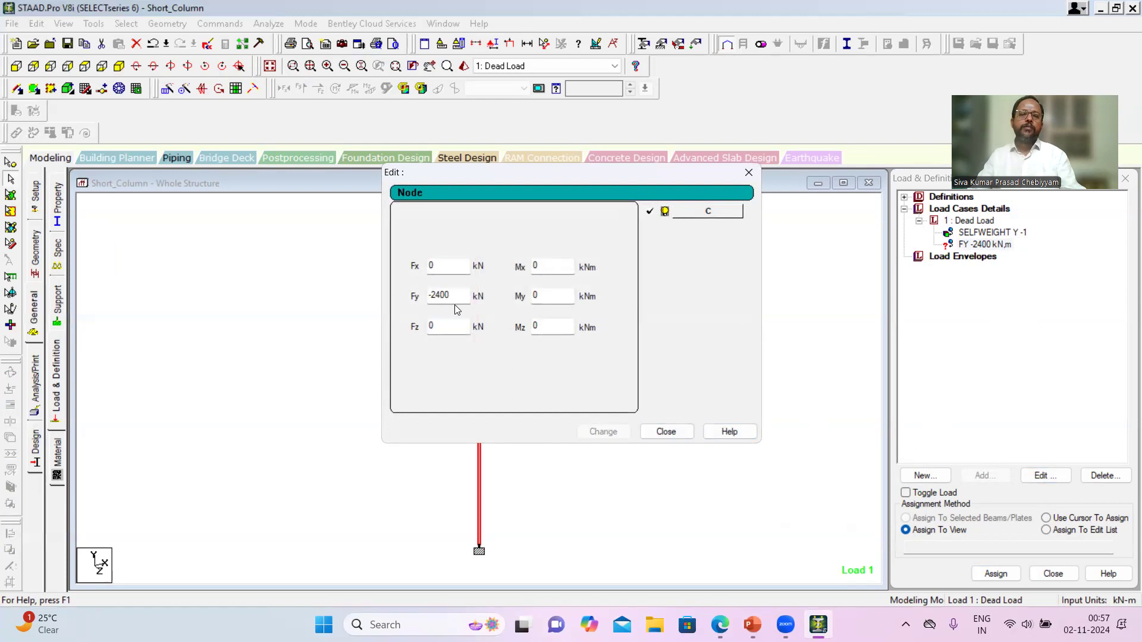
{"action": "left_click", "coordinate": [666, 432]}
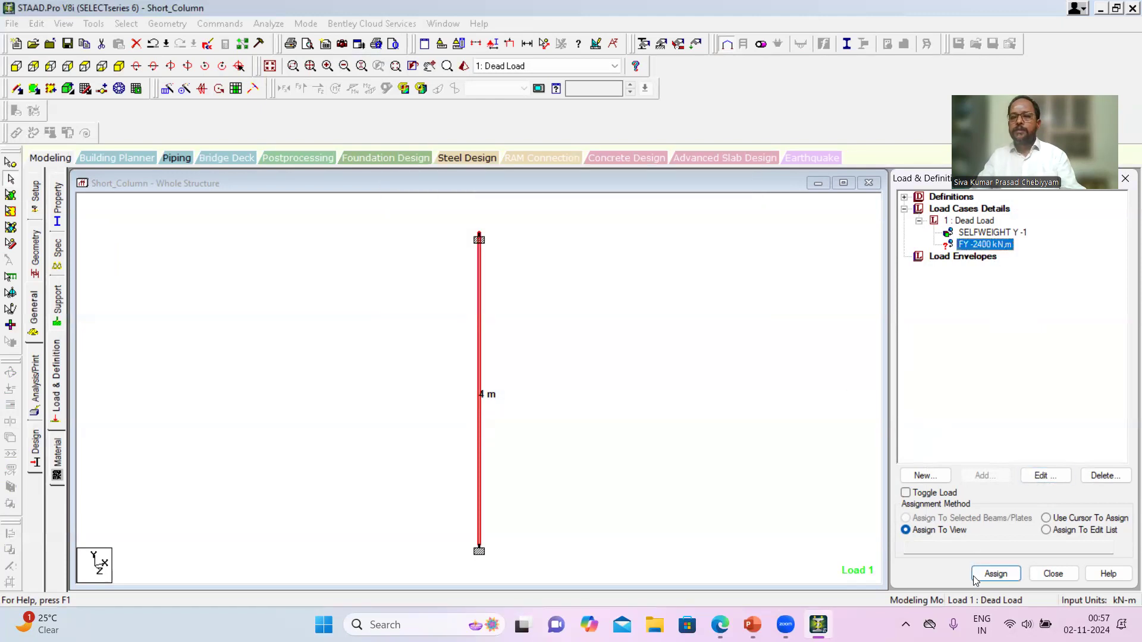
{"action": "left_click", "coordinate": [997, 575]}
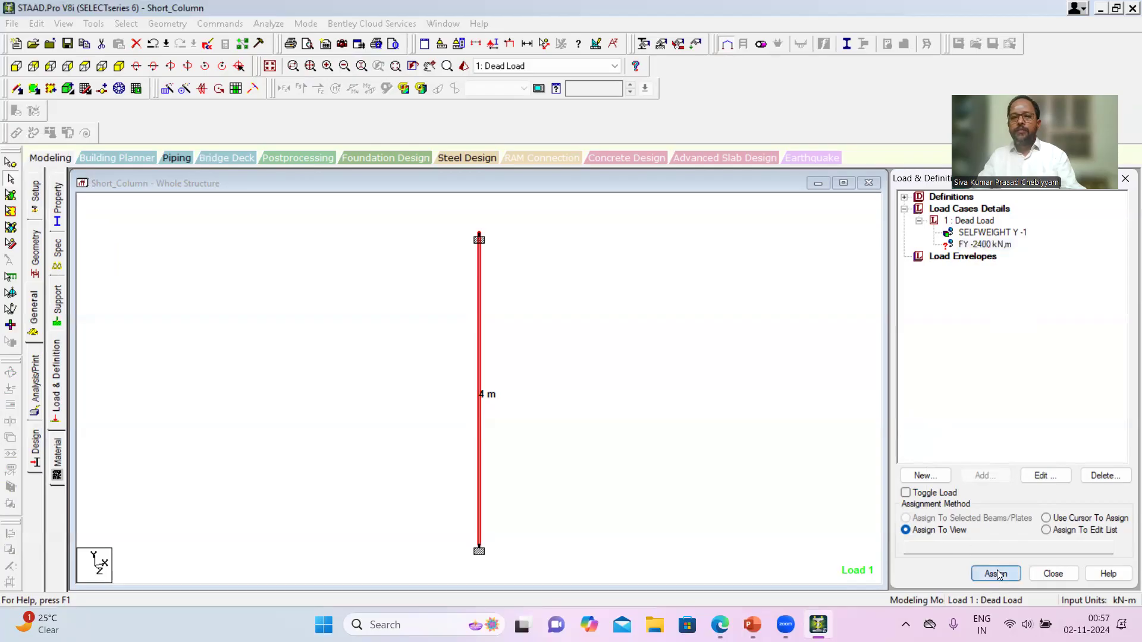
{"action": "left_click", "coordinate": [1042, 418]}
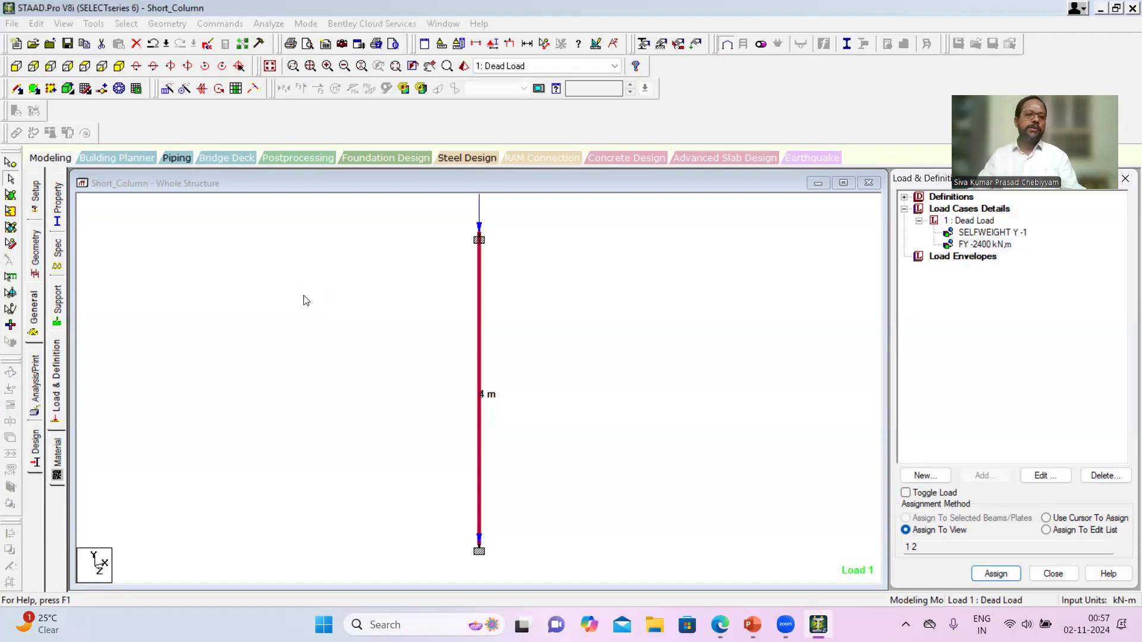
- Add a Perform Analysis command with the print option All
{"action": "left_click", "coordinate": [36, 385]}
{"action": "left_click", "coordinate": [499, 351]}
{"action": "left_click", "coordinate": [525, 470]}
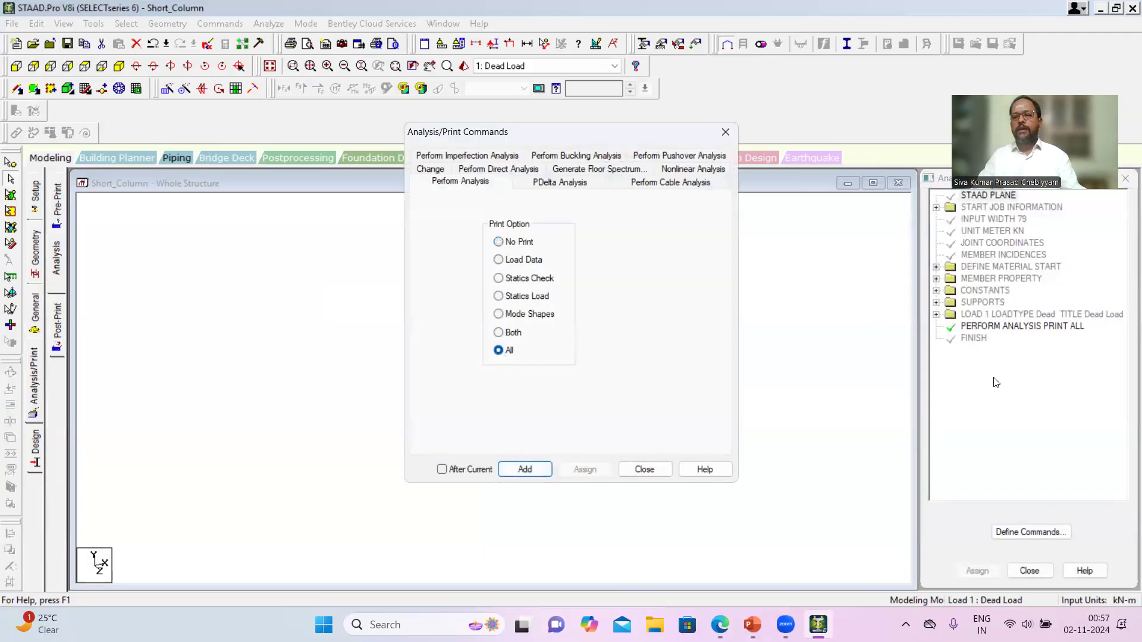
{"action": "left_click", "coordinate": [727, 130]}
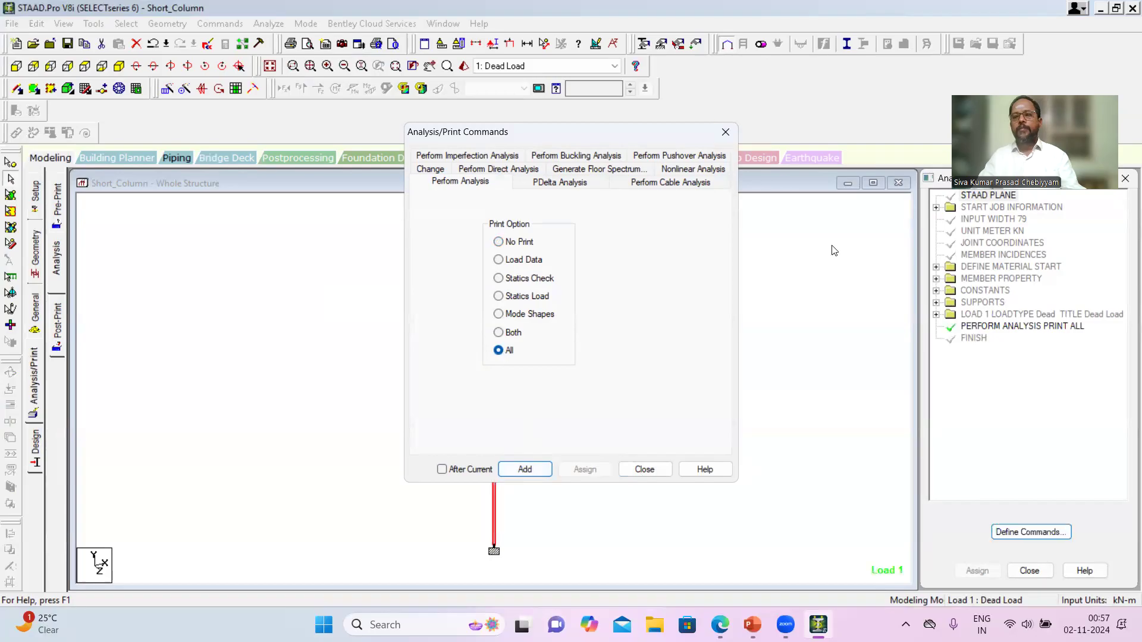
- Run the analysis of the column model, saving the modified structure
{"action": "left_click", "coordinate": [1002, 328]}
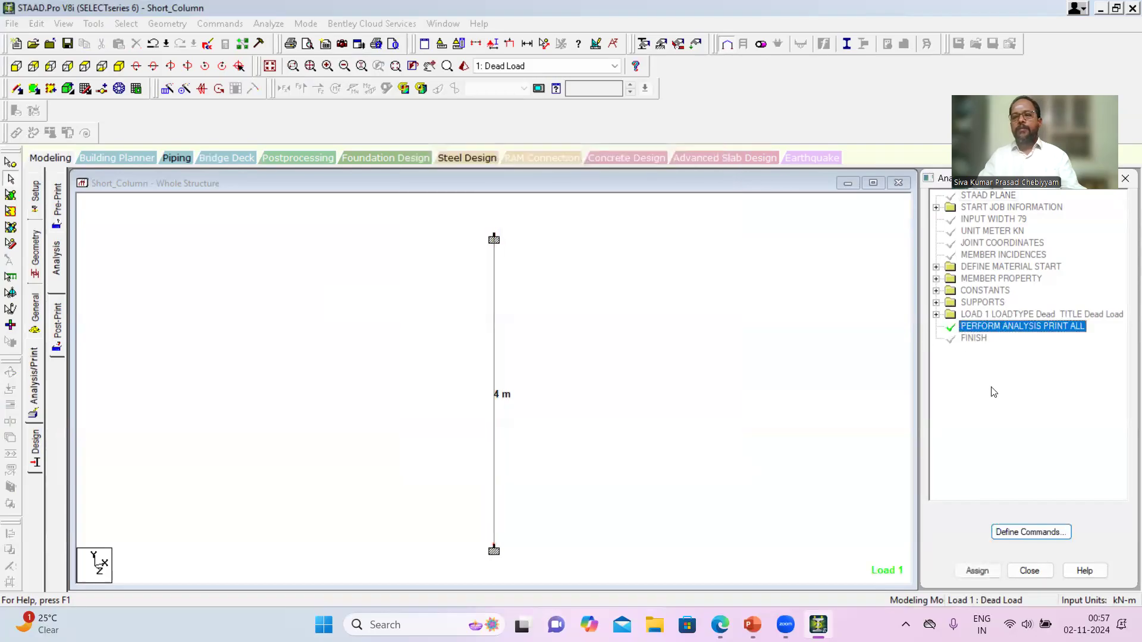
{"action": "left_click", "coordinate": [268, 23]}
{"action": "left_click", "coordinate": [279, 41]}
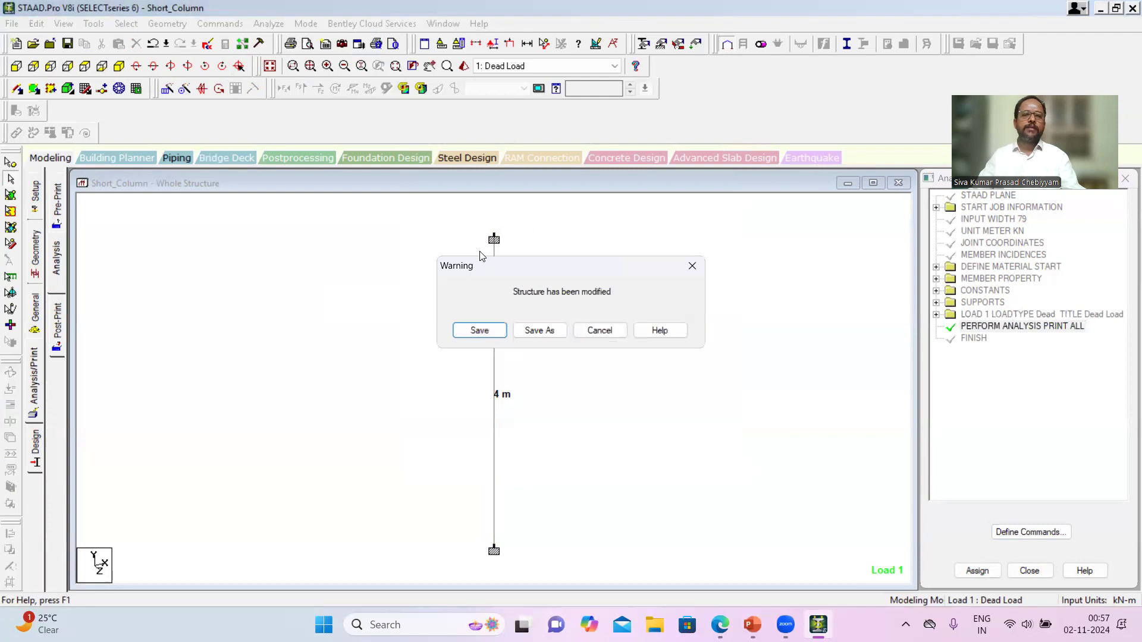
{"action": "left_click", "coordinate": [493, 330]}
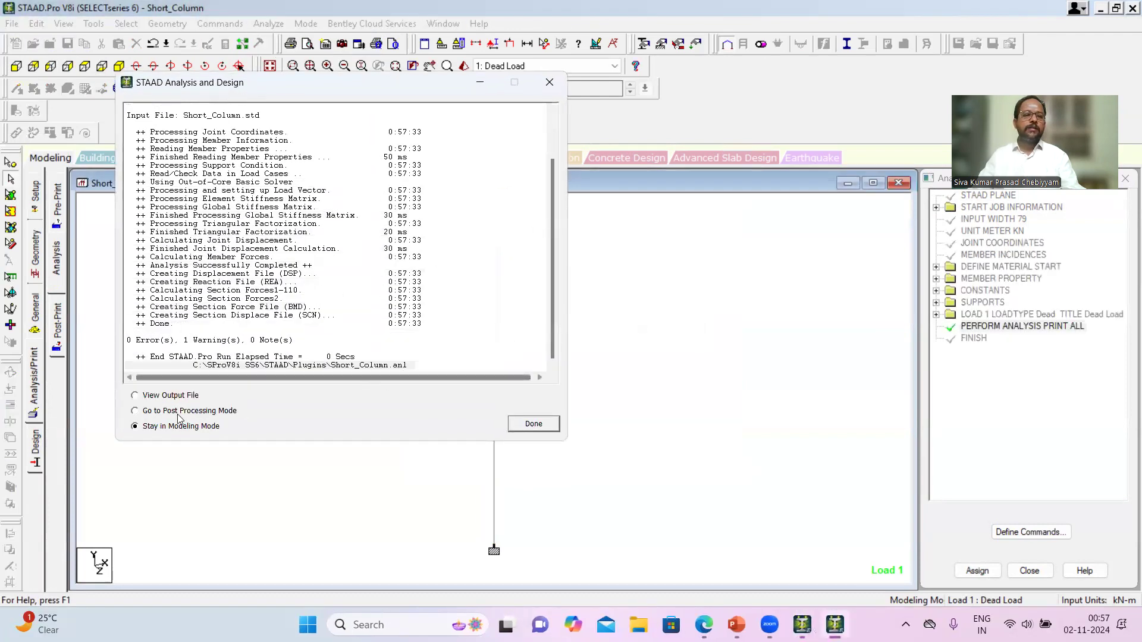
- Open the analysis output file and examine the echoed input commands for the column
{"action": "left_click", "coordinate": [180, 396]}
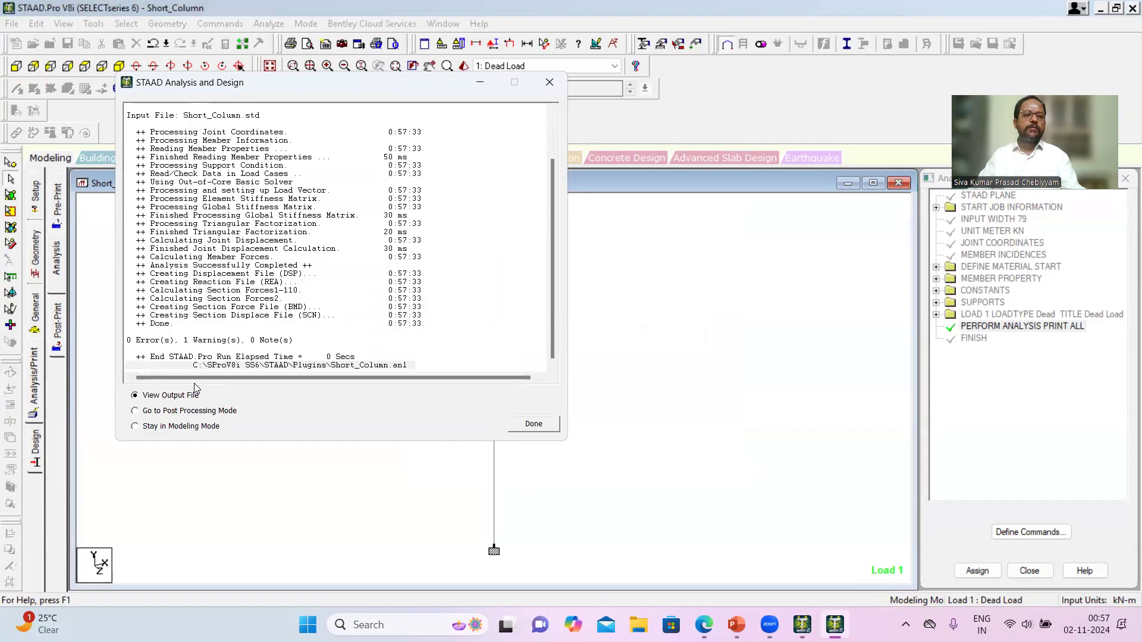
{"action": "left_click", "coordinate": [533, 424]}
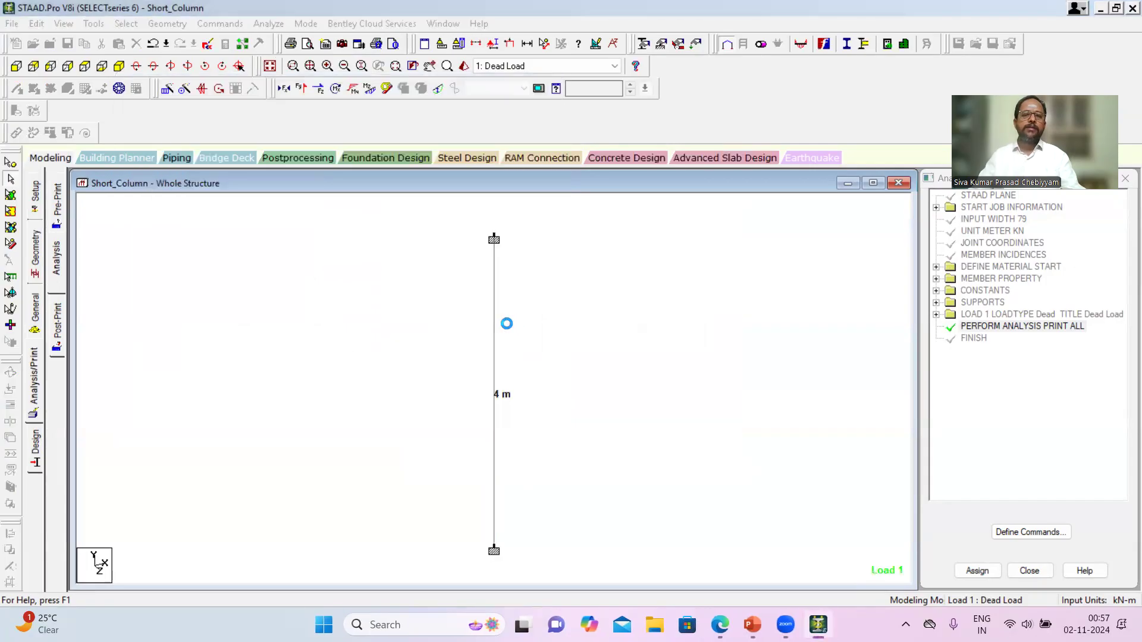
{"action": "scroll", "coordinate": [485, 382], "scroll_direction": "down", "scroll_amount": 4}
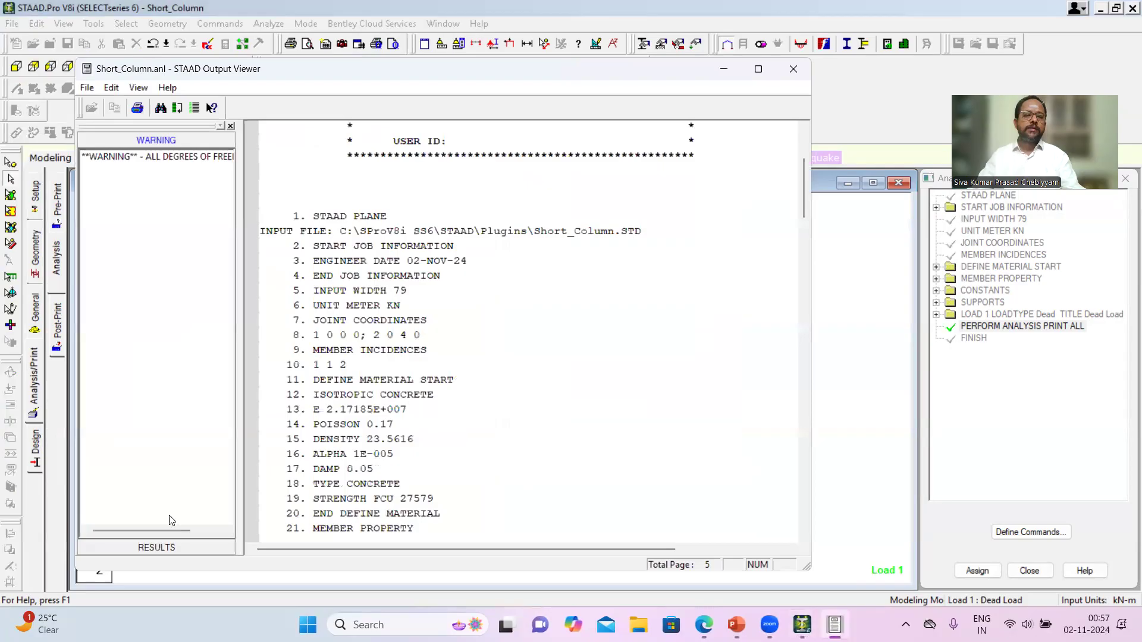
- Review the total applied load and total reaction load results for load case 1 through to the end of the output file
{"action": "left_click", "coordinate": [154, 546]}
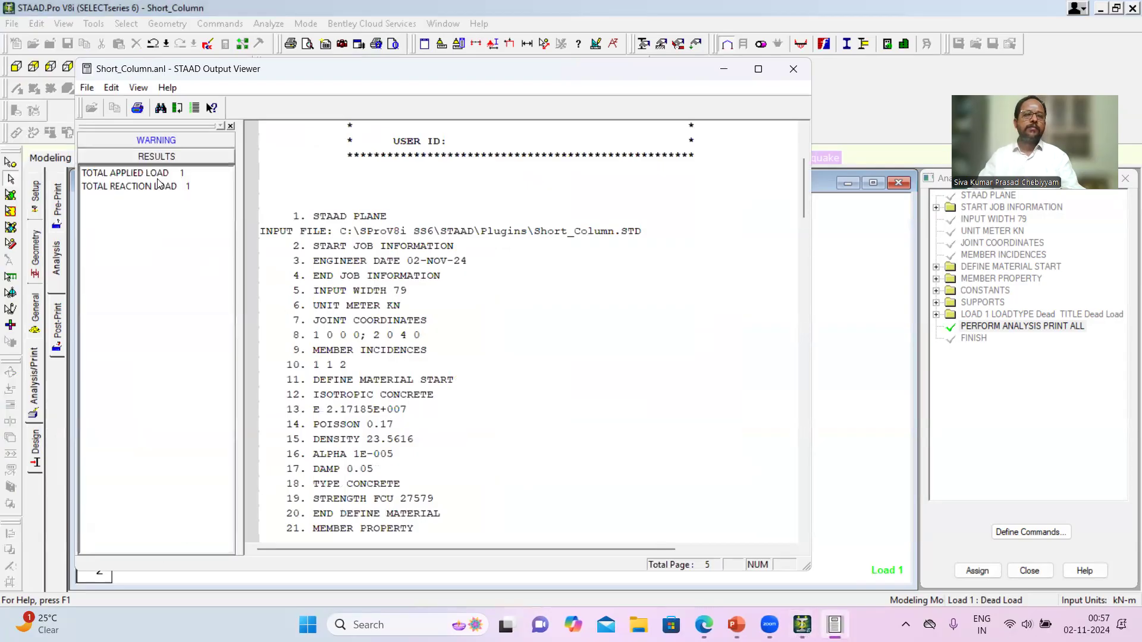
{"action": "left_click", "coordinate": [158, 177]}
{"action": "left_click", "coordinate": [154, 187]}
{"action": "scroll", "coordinate": [612, 401], "scroll_direction": "down", "scroll_amount": 12}
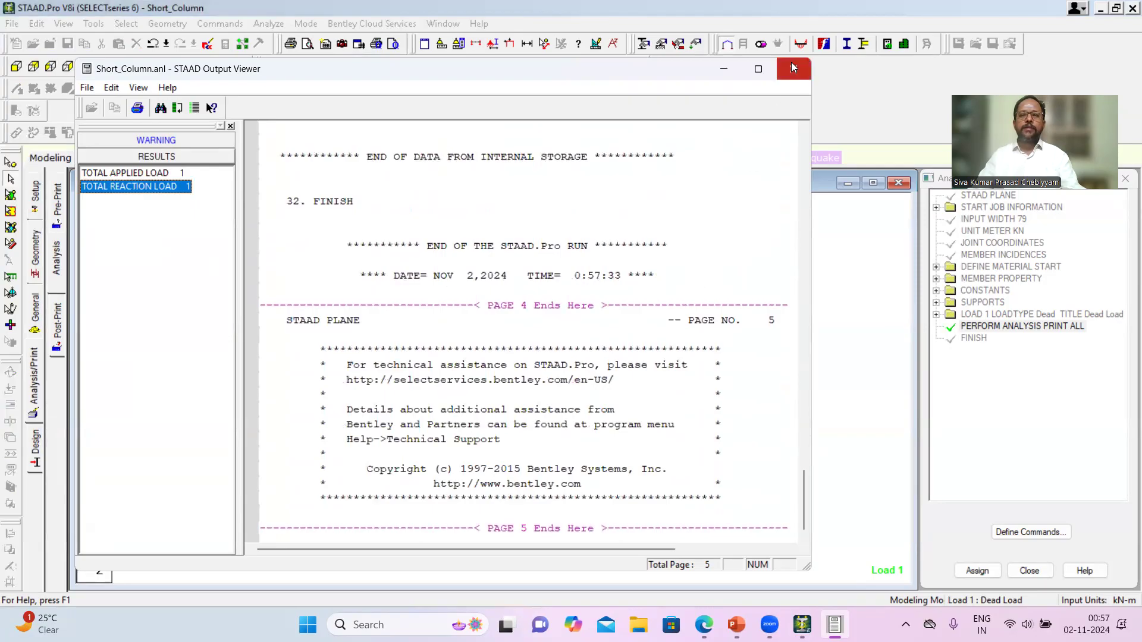
- Open the concrete design settings for the column and set the current design code to IS456
{"action": "left_click", "coordinate": [37, 458]}
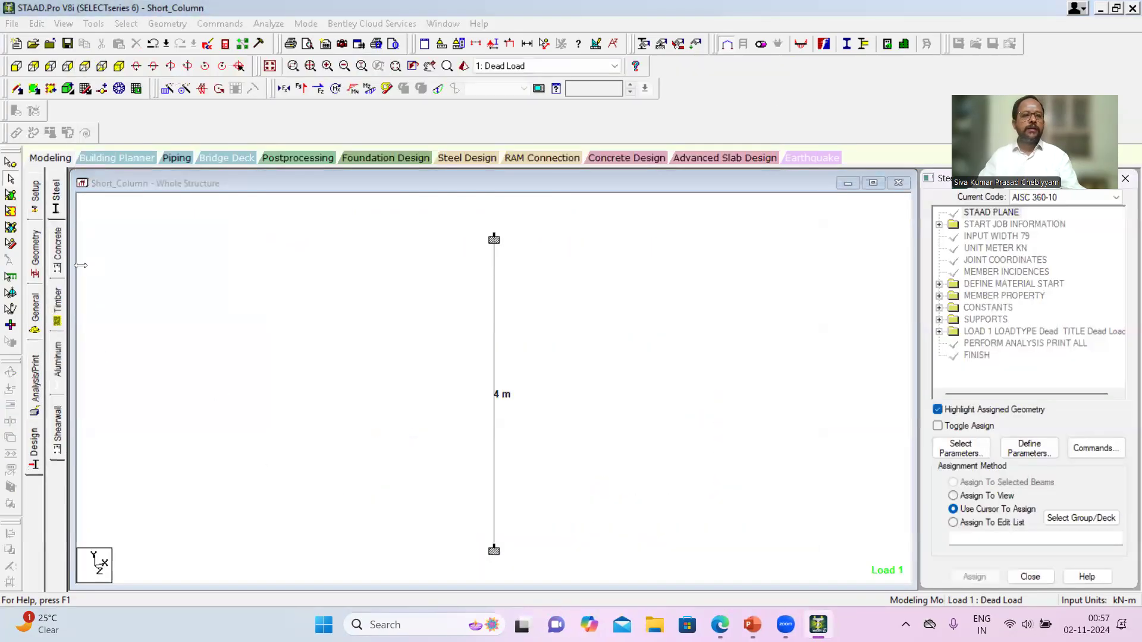
{"action": "left_click", "coordinate": [57, 250]}
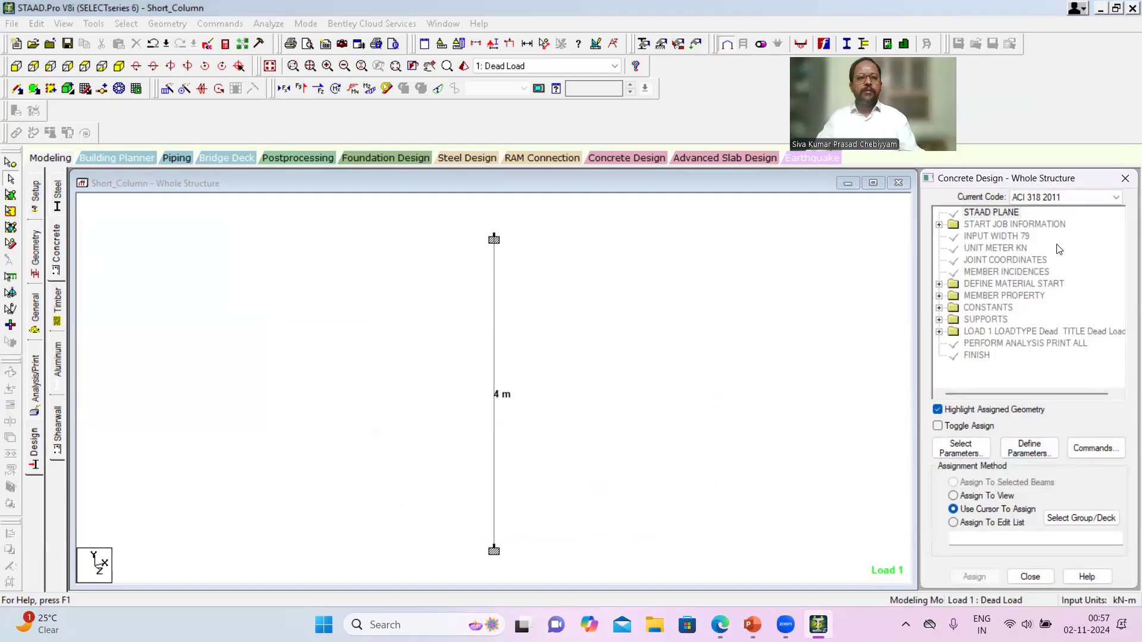
{"action": "left_click", "coordinate": [1116, 198]}
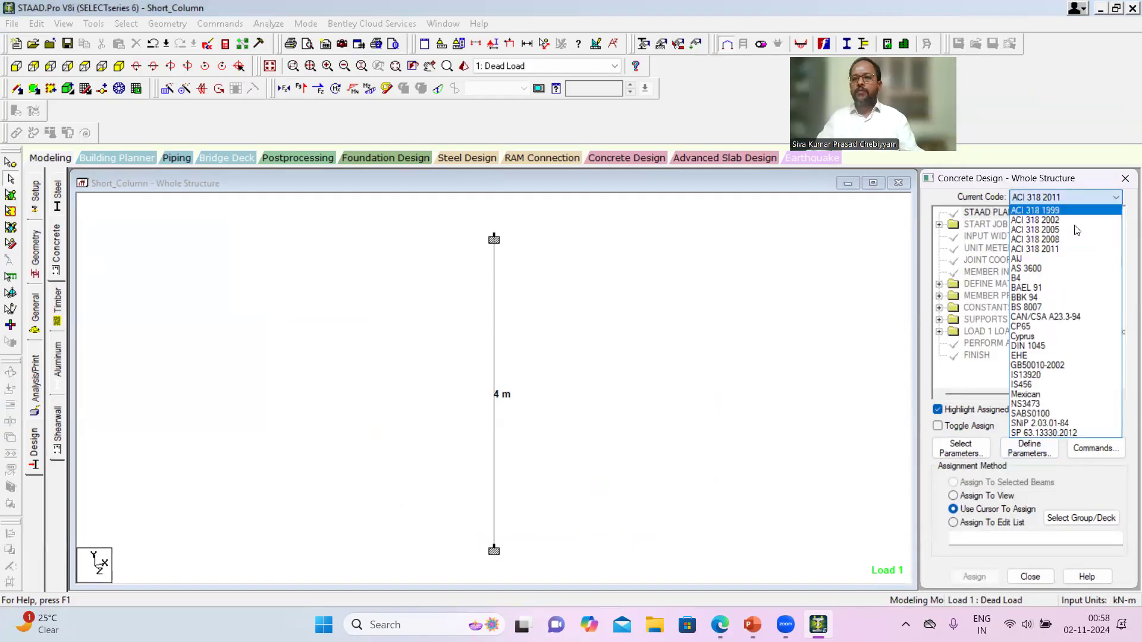
{"action": "left_click", "coordinate": [1026, 385]}
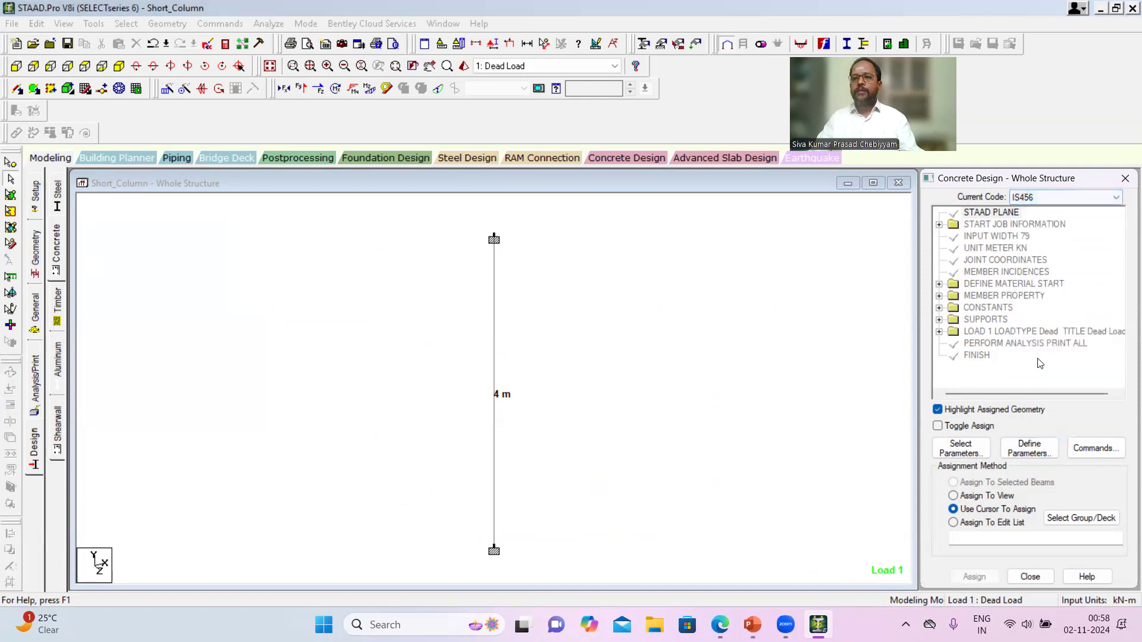
{"action": "left_click", "coordinate": [1029, 449]}
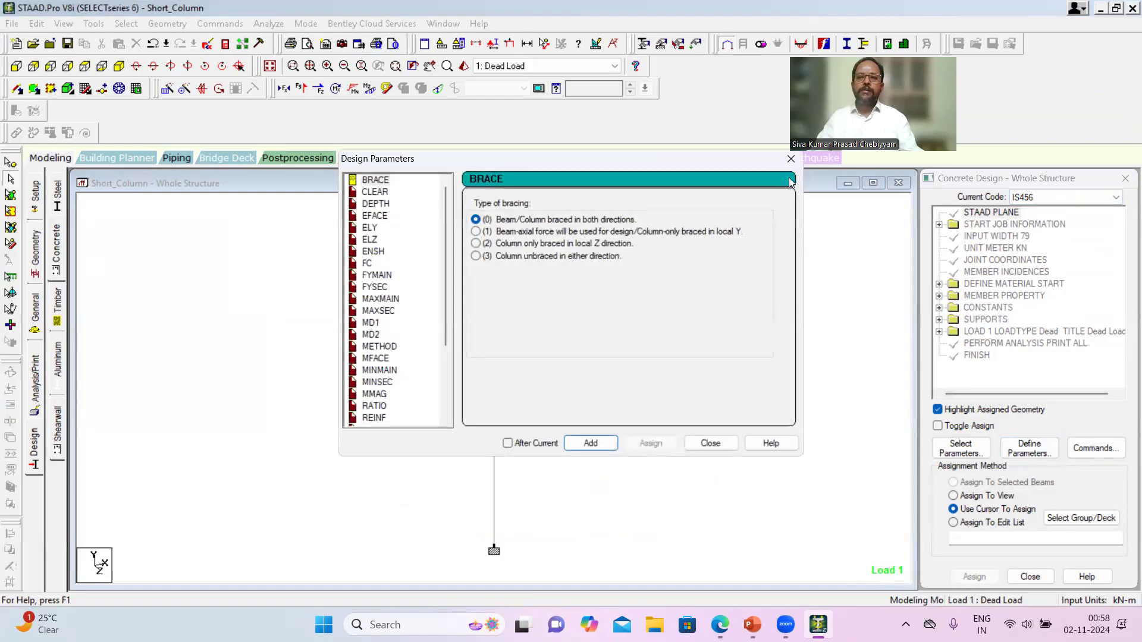
{"action": "left_click", "coordinate": [790, 159]}
- Limit the selected design parameters to Fc (compressive strength of concrete) and Fymain (yield strength for main reinforcement)
{"action": "left_click", "coordinate": [960, 449]}
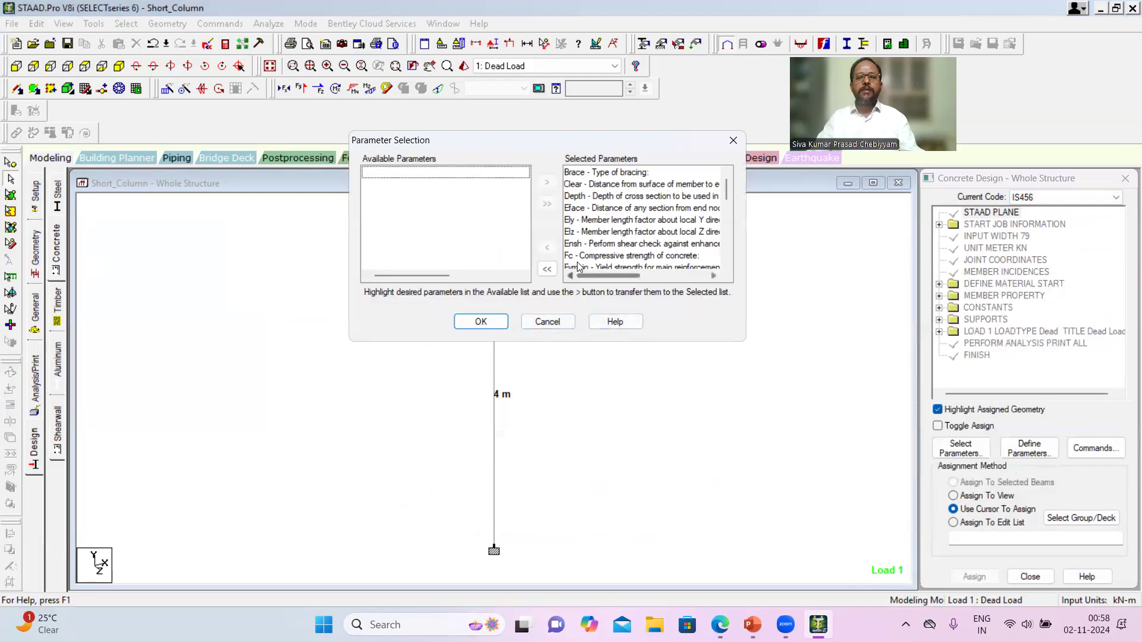
{"action": "left_click", "coordinate": [546, 269]}
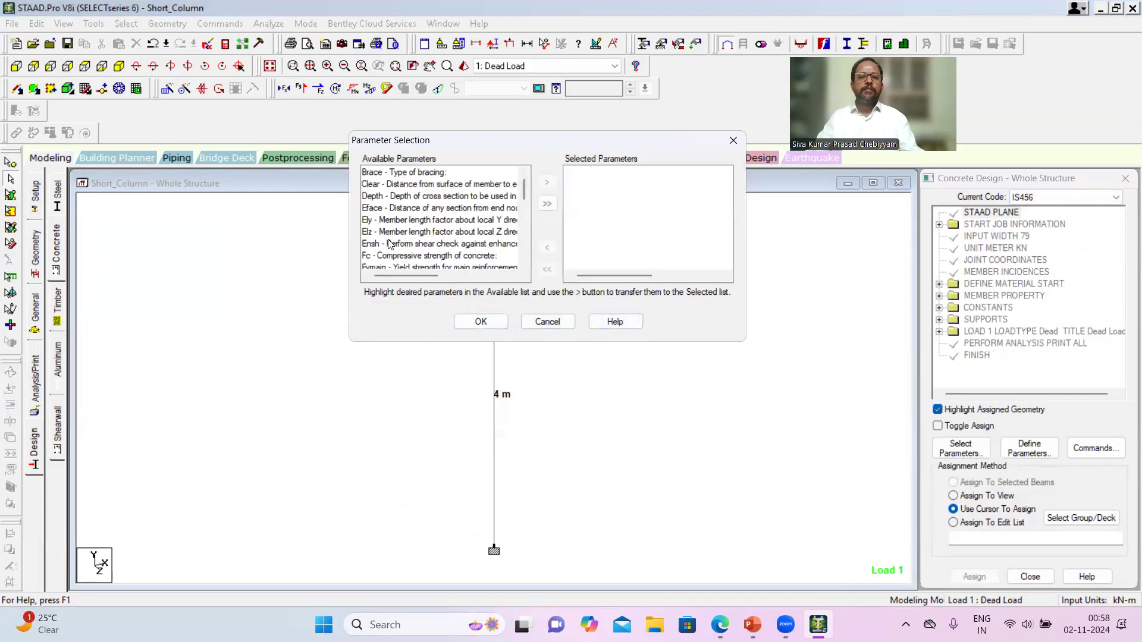
{"action": "left_click", "coordinate": [414, 255]}
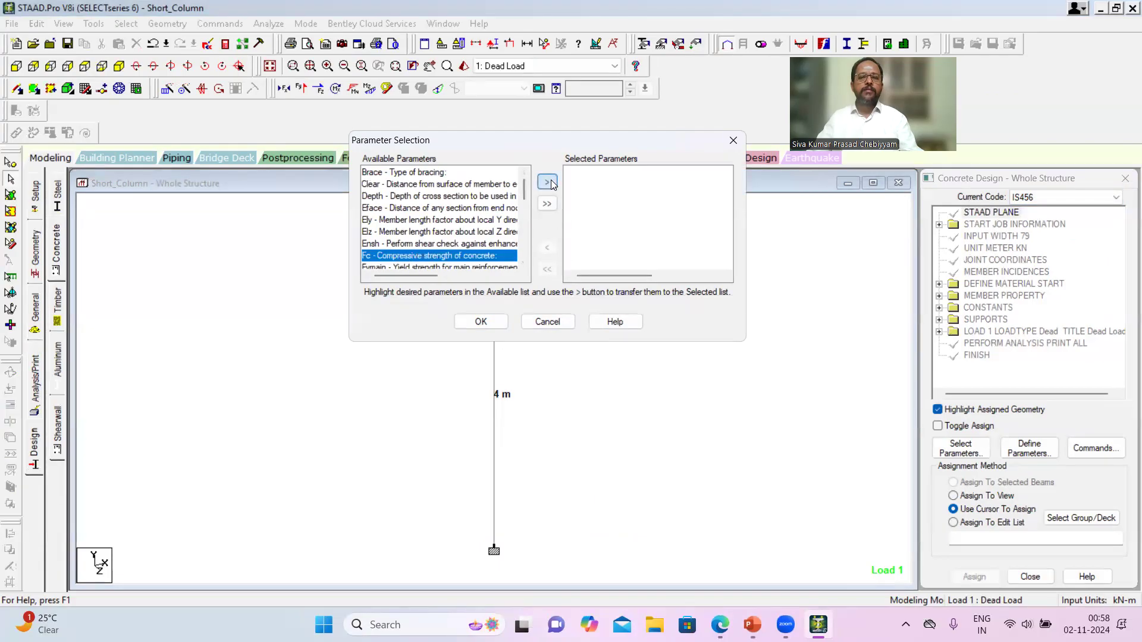
{"action": "left_click", "coordinate": [547, 182]}
{"action": "scroll", "coordinate": [452, 250], "scroll_direction": "down", "scroll_amount": 1}
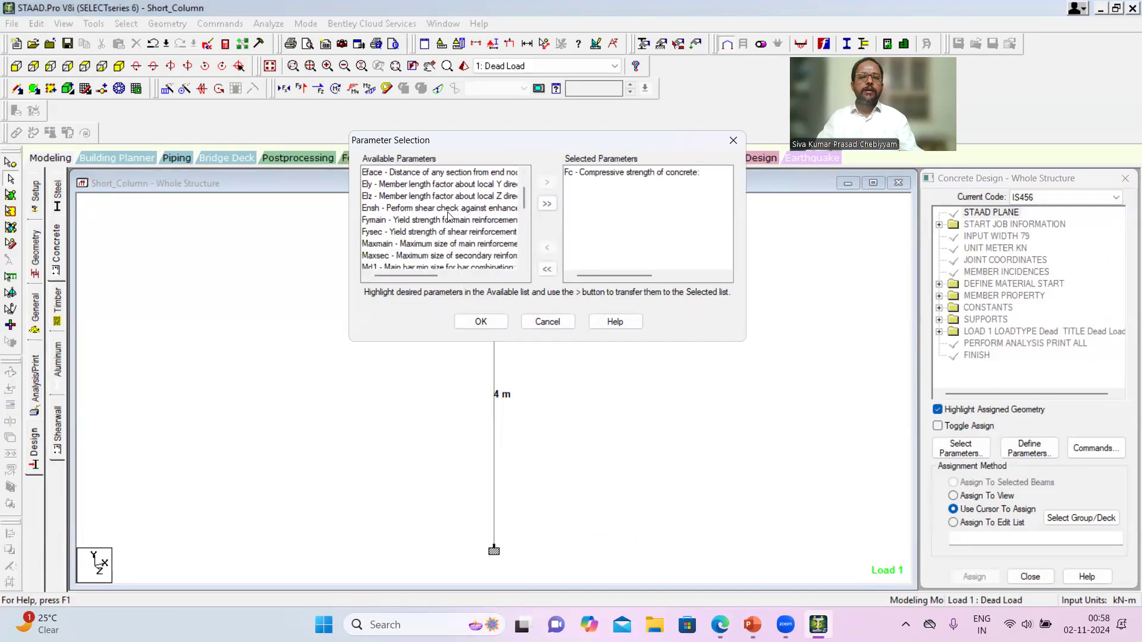
{"action": "left_click", "coordinate": [449, 221]}
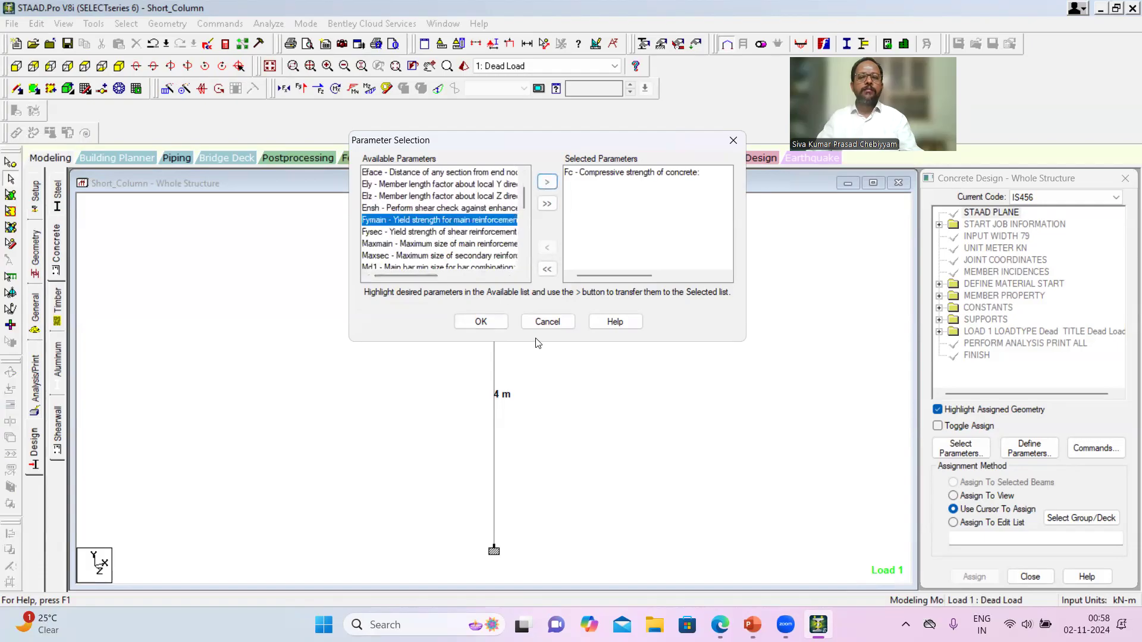
{"action": "left_click", "coordinate": [547, 182]}
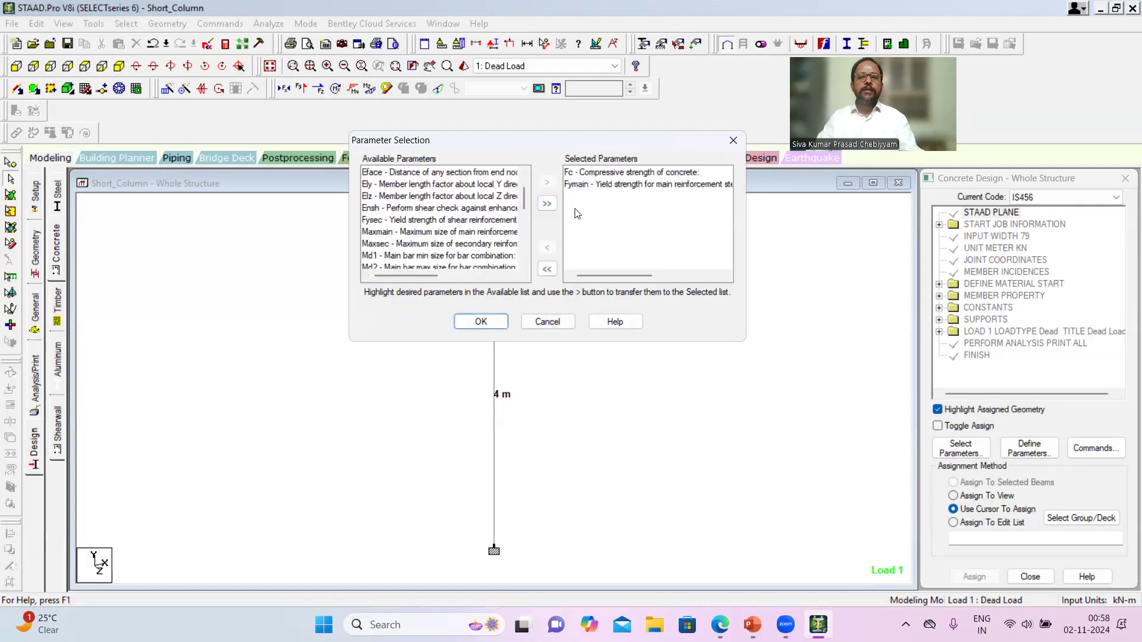
{"action": "left_click", "coordinate": [491, 322]}
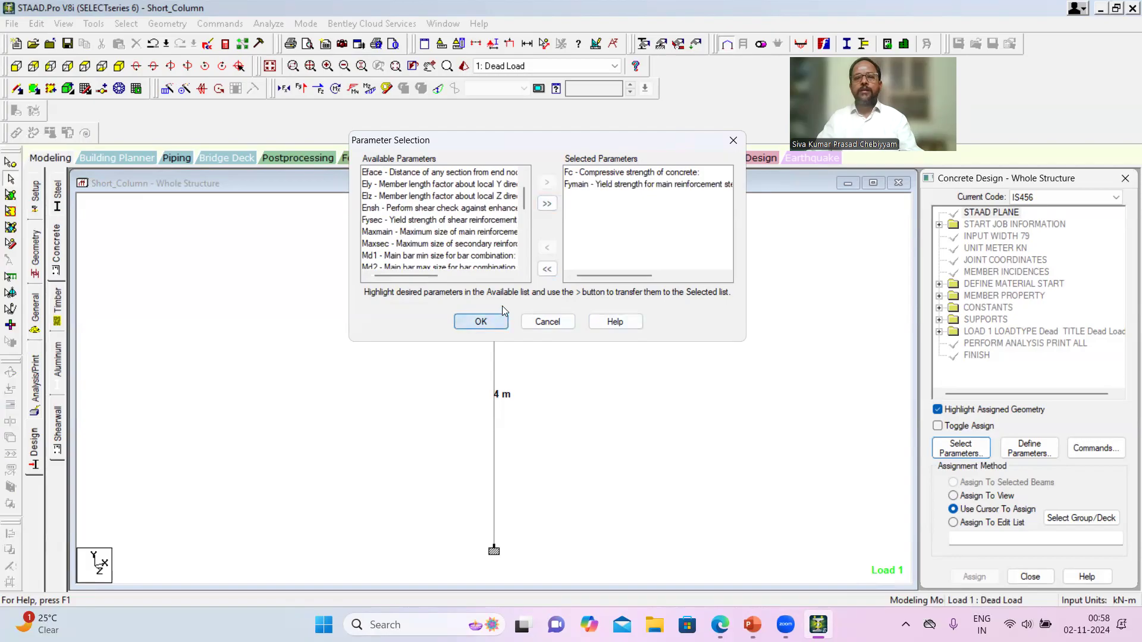
- Define the FC parameter with a concrete compressive strength of 20000 kN/m2 and add it to the concrete design
{"action": "left_click", "coordinate": [1028, 449]}
{"action": "left_click", "coordinate": [379, 195]}
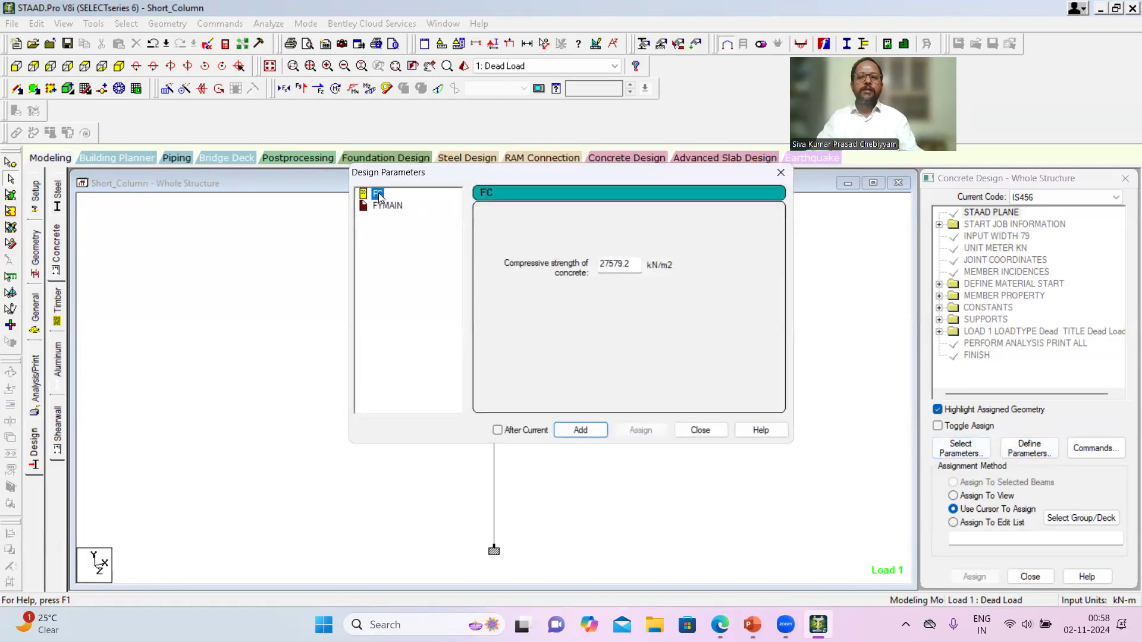
{"action": "double_click", "coordinate": [632, 263]}
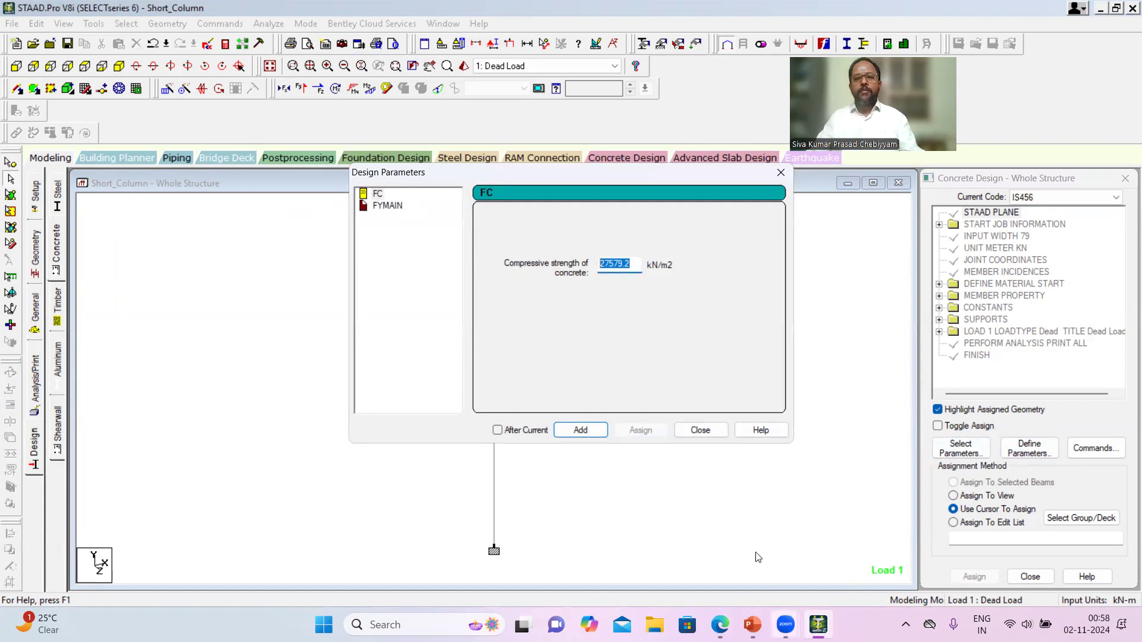
{"action": "type", "text": "20000"}
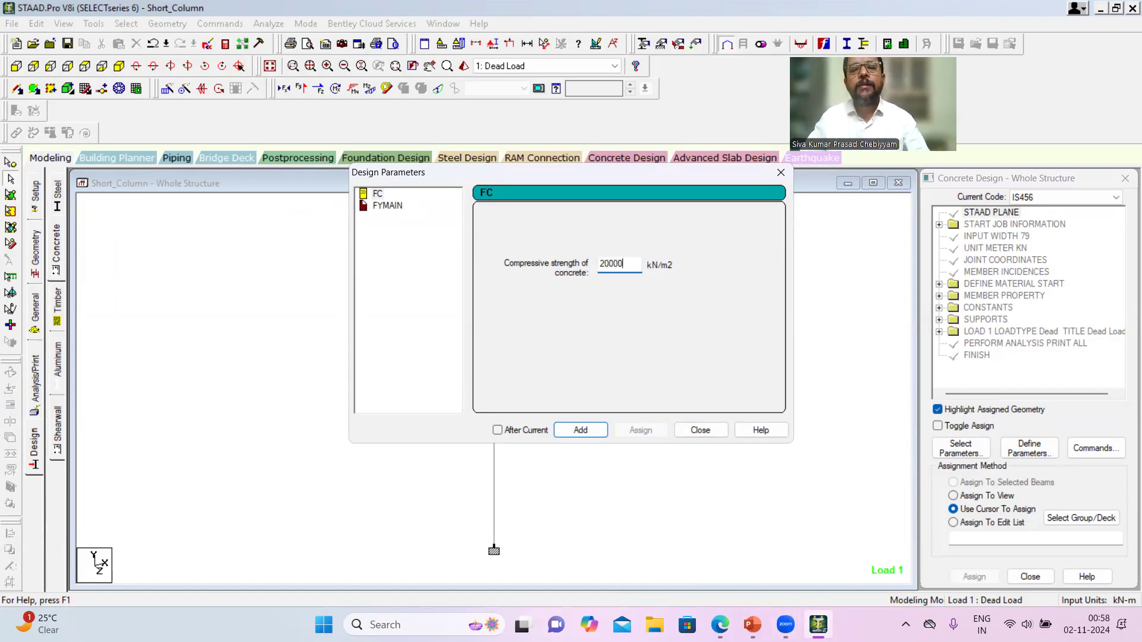
{"action": "left_click", "coordinate": [586, 431]}
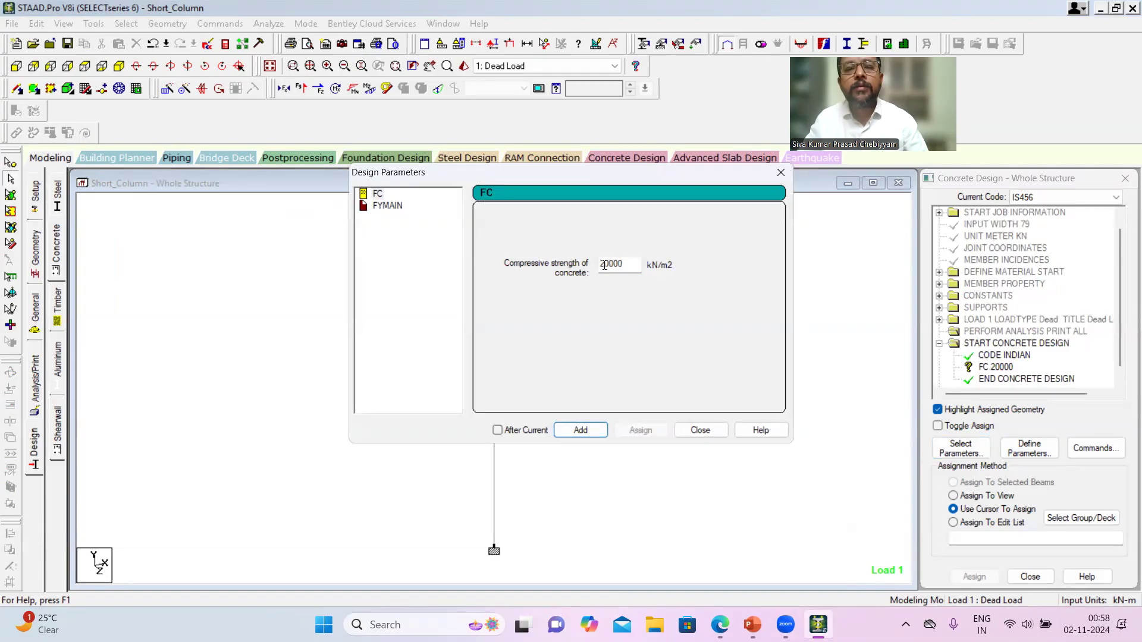
- Define the FYMAIN parameter with a main reinforcement yield strength of 415000 kN/m2 and add it to the concrete design
{"action": "left_click", "coordinate": [388, 206]}
{"action": "left_click_drag", "start_coordinate": [632, 265], "coordinate": [400, 265]}
{"action": "type", "text": "415"}
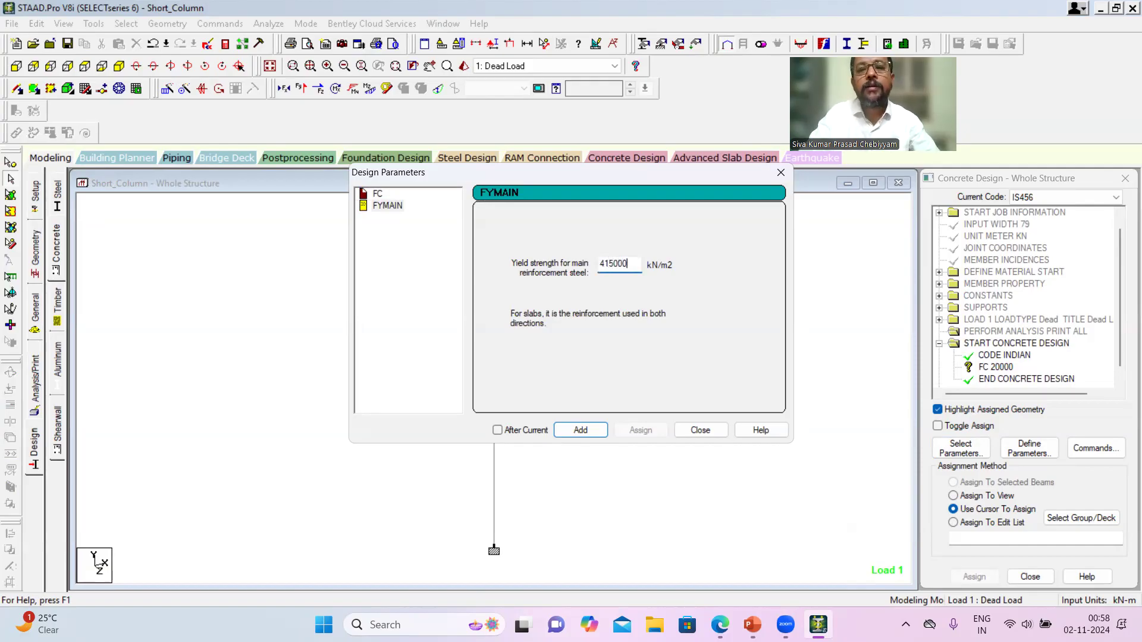
{"action": "type", "text": "000"}
{"action": "left_click", "coordinate": [594, 432]}
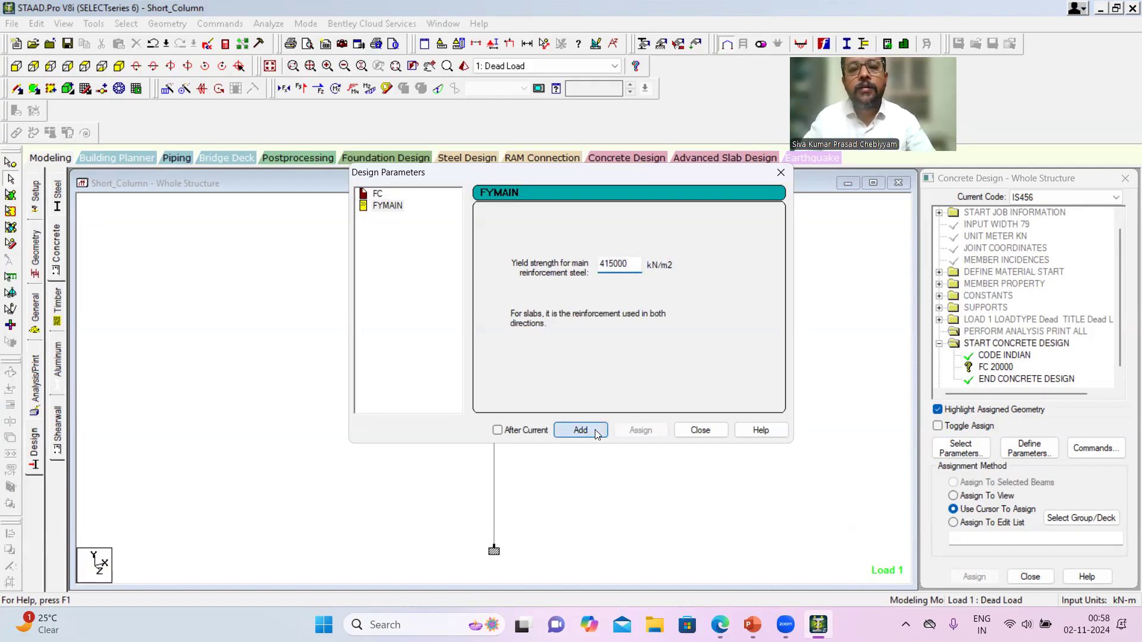
{"action": "left_click", "coordinate": [781, 173]}
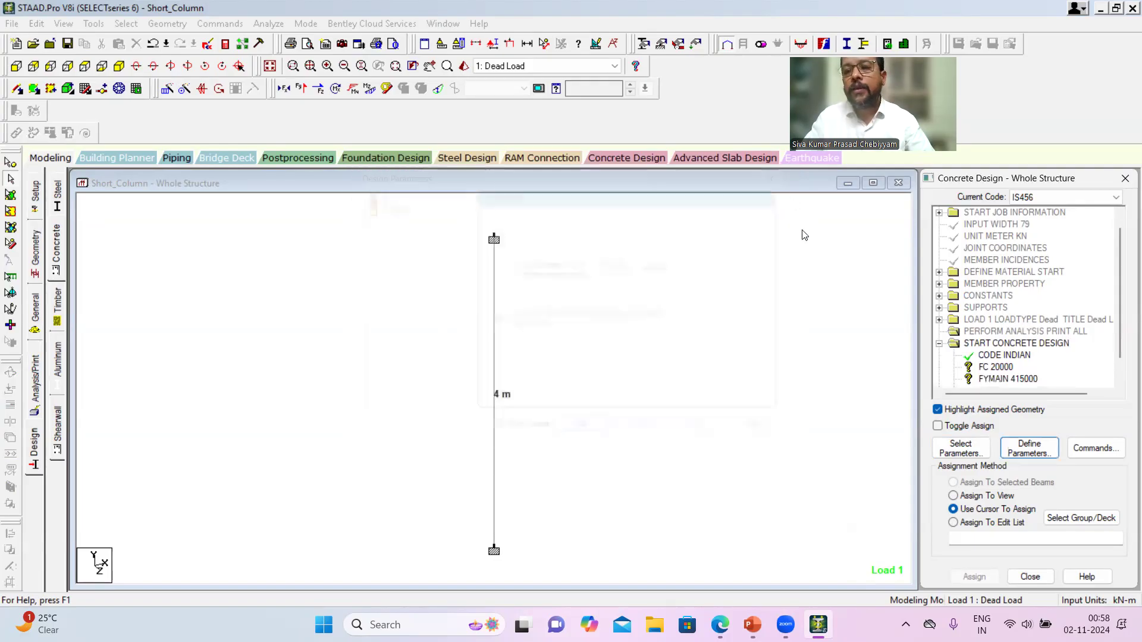
- Add the DESIGN COLUMN command to the concrete design
{"action": "left_click", "coordinate": [1109, 450]}
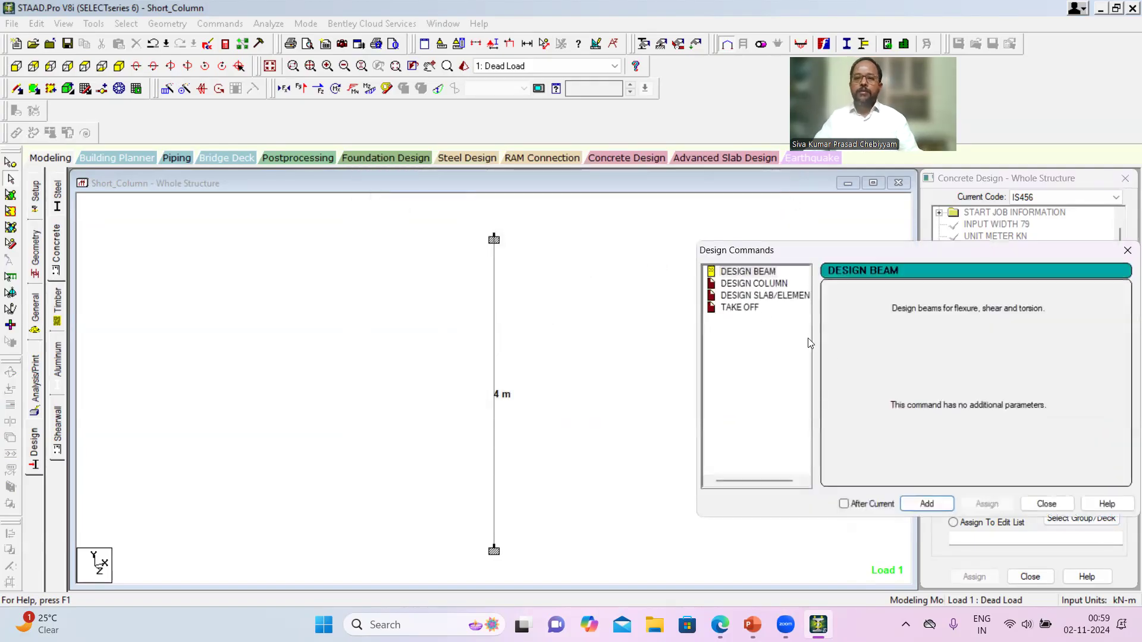
{"action": "left_click", "coordinate": [754, 284]}
{"action": "left_click", "coordinate": [929, 504]}
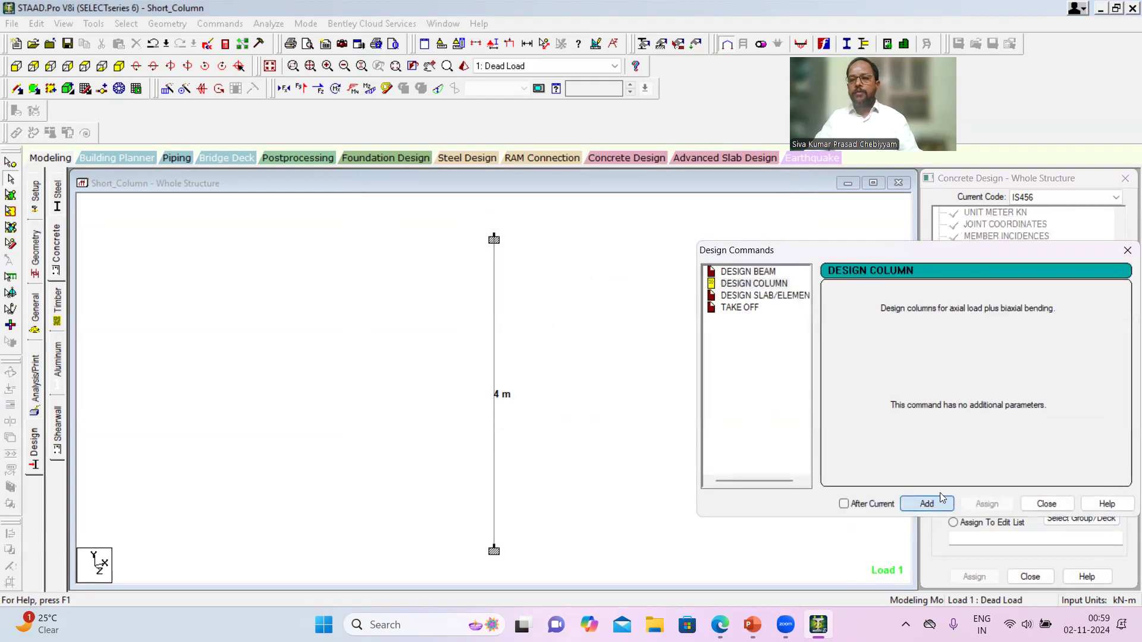
{"action": "left_click", "coordinate": [1127, 251]}
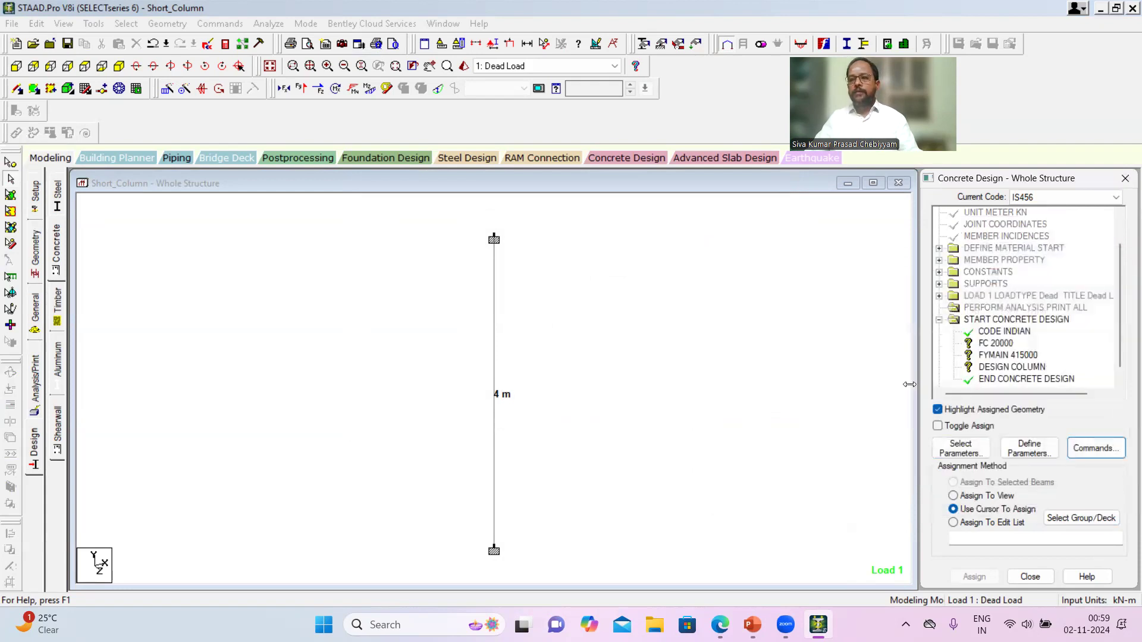
- Assign the FC 20000 parameter to the column using the Assign To View method
{"action": "left_click", "coordinate": [998, 343]}
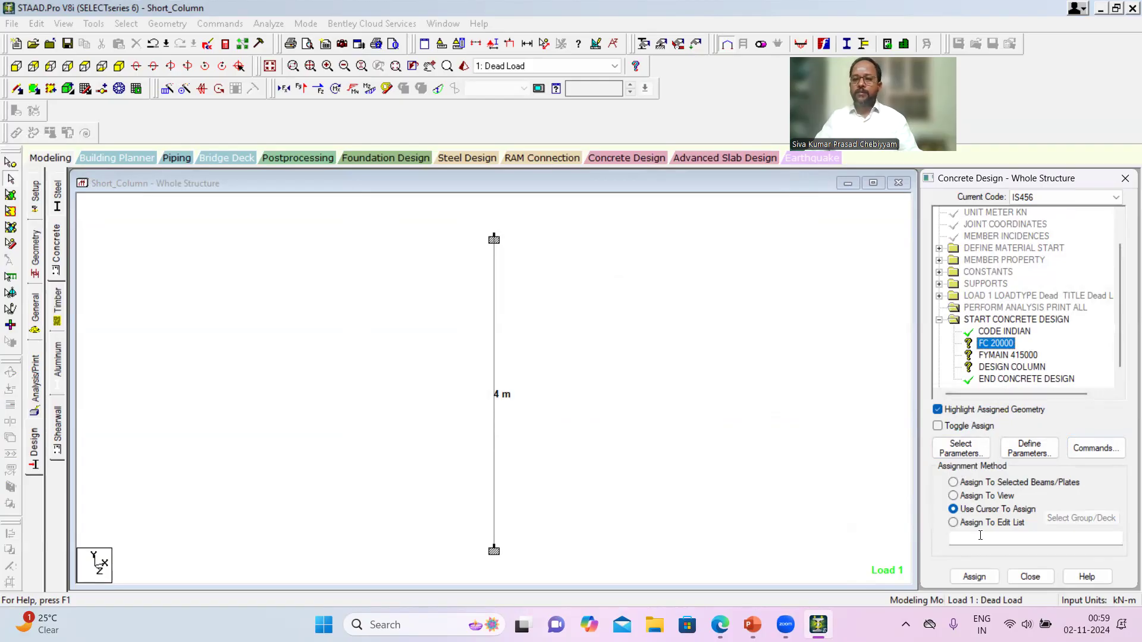
{"action": "left_click", "coordinate": [986, 496]}
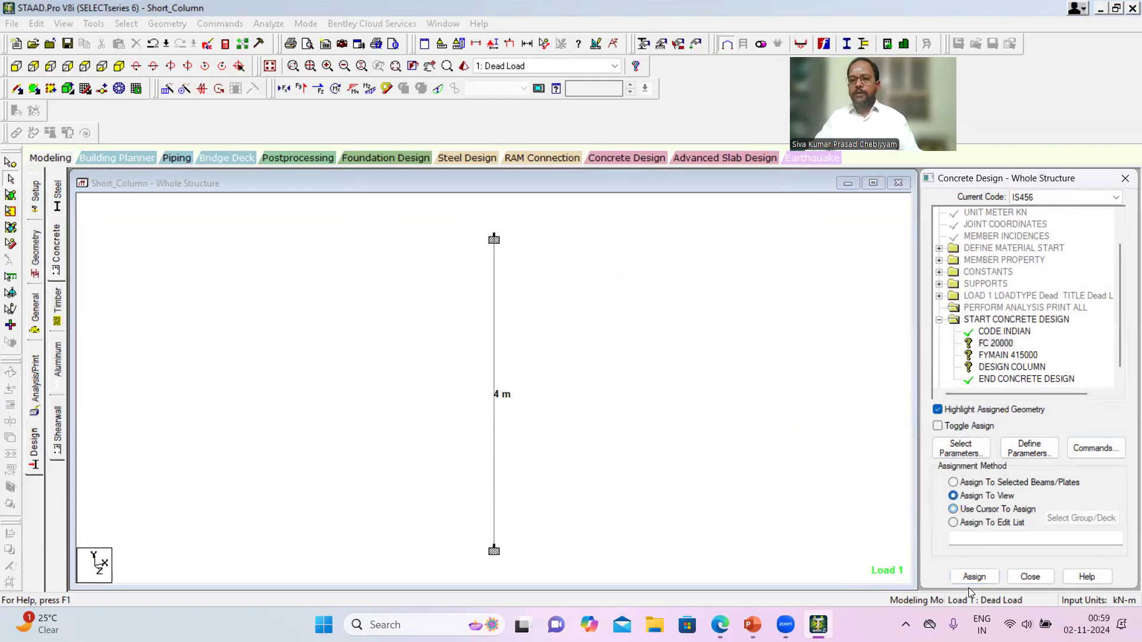
{"action": "left_click", "coordinate": [974, 576]}
{"action": "left_click", "coordinate": [1037, 418]}
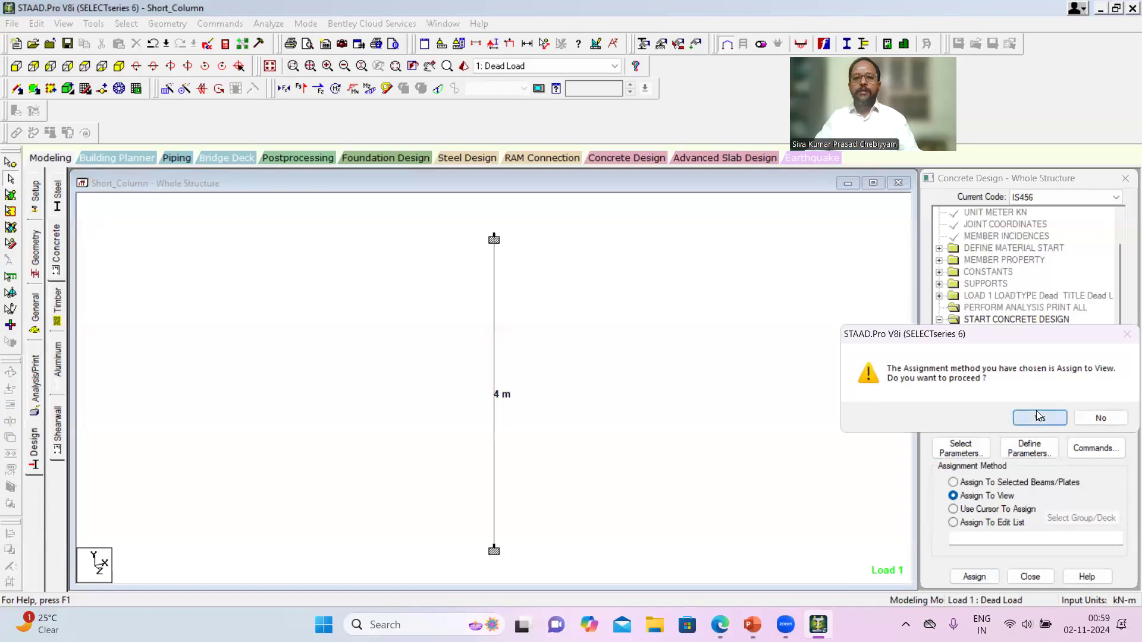
- Assign the FYMAIN 415000 parameter to the column using the Assign To View method
{"action": "left_click", "coordinate": [1011, 356]}
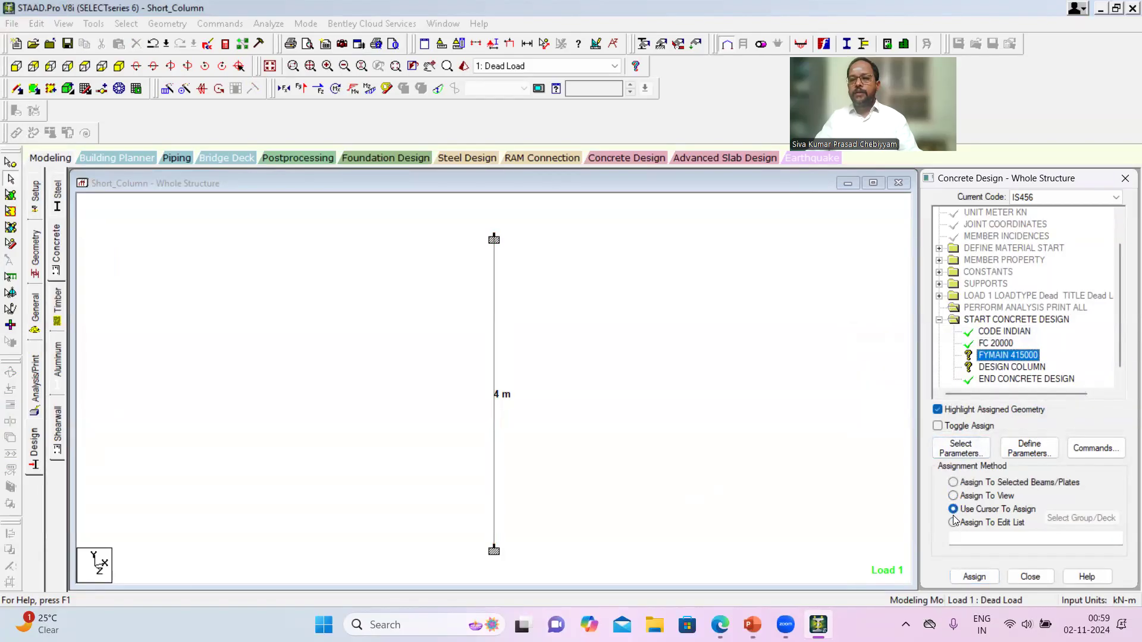
{"action": "left_click", "coordinate": [954, 496]}
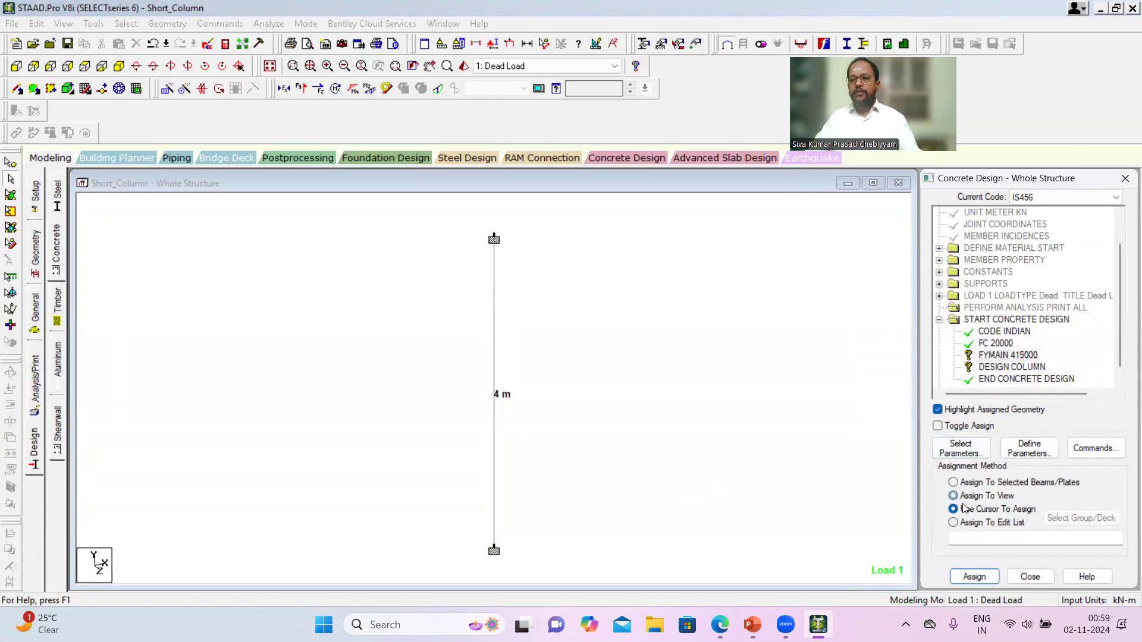
{"action": "left_click", "coordinate": [974, 576]}
{"action": "left_click", "coordinate": [1040, 419]}
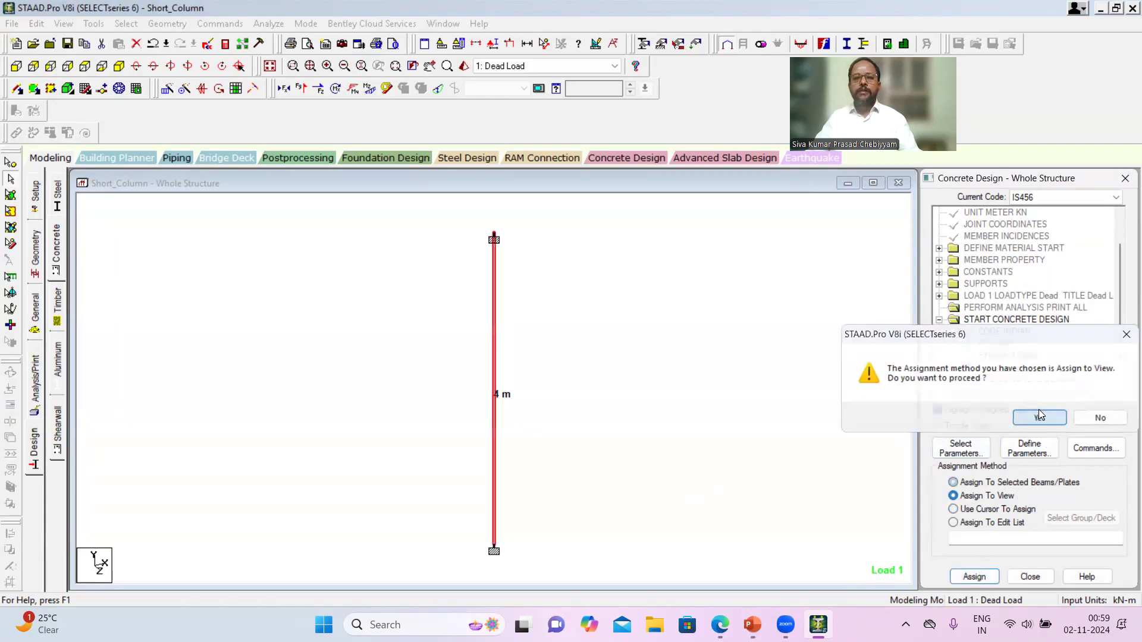
- Assign the DESIGN COLUMN command to the column using the Assign To View method
{"action": "left_click", "coordinate": [1022, 368]}
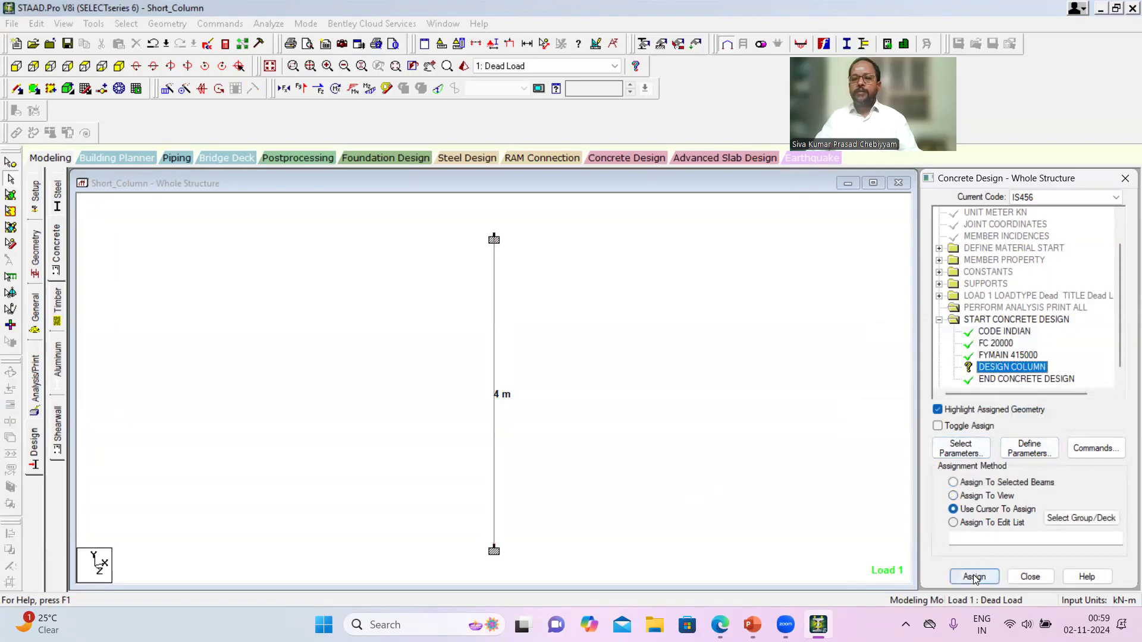
{"action": "left_click", "coordinate": [982, 498]}
{"action": "left_click", "coordinate": [974, 574]}
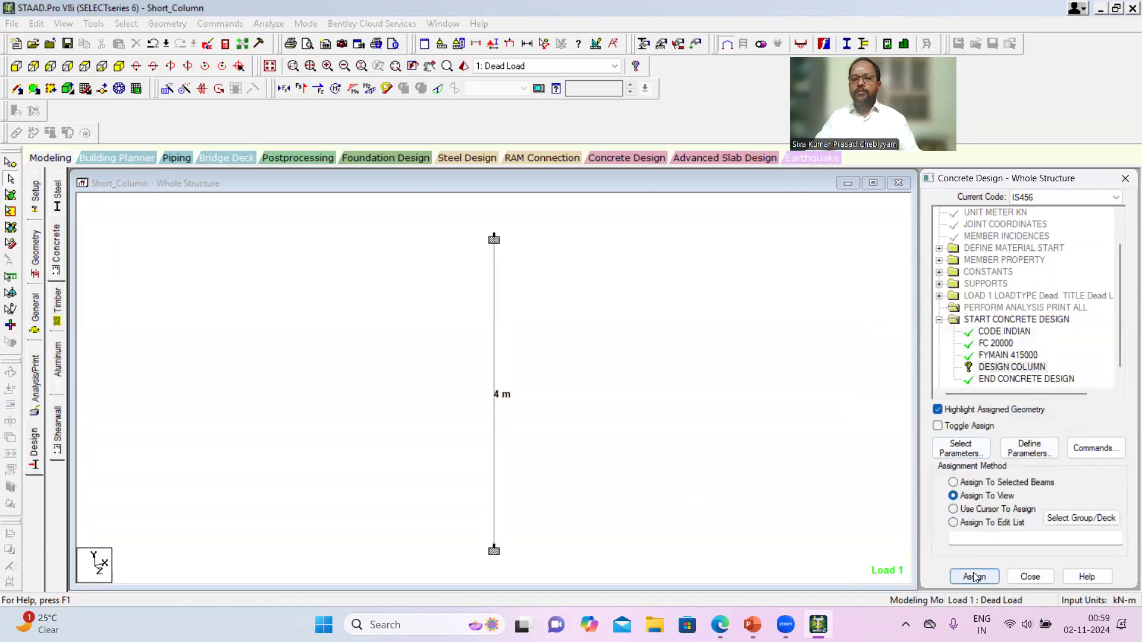
{"action": "left_click", "coordinate": [1051, 420]}
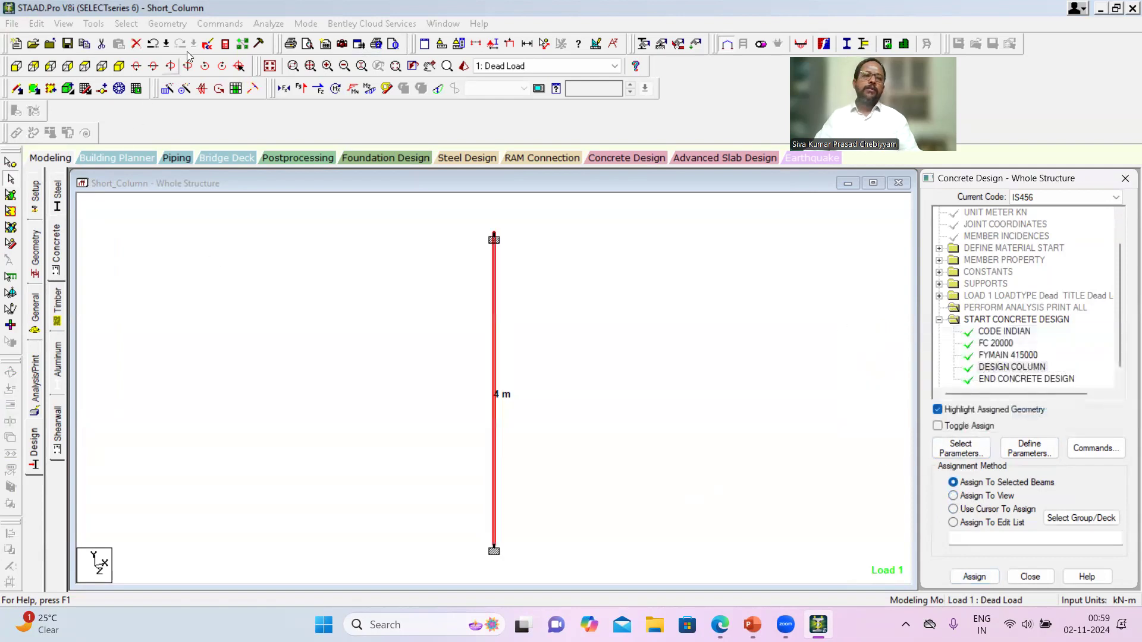
- Run the analysis again on the column model with the IS456 concrete design commands included
{"action": "left_click", "coordinate": [268, 24]}
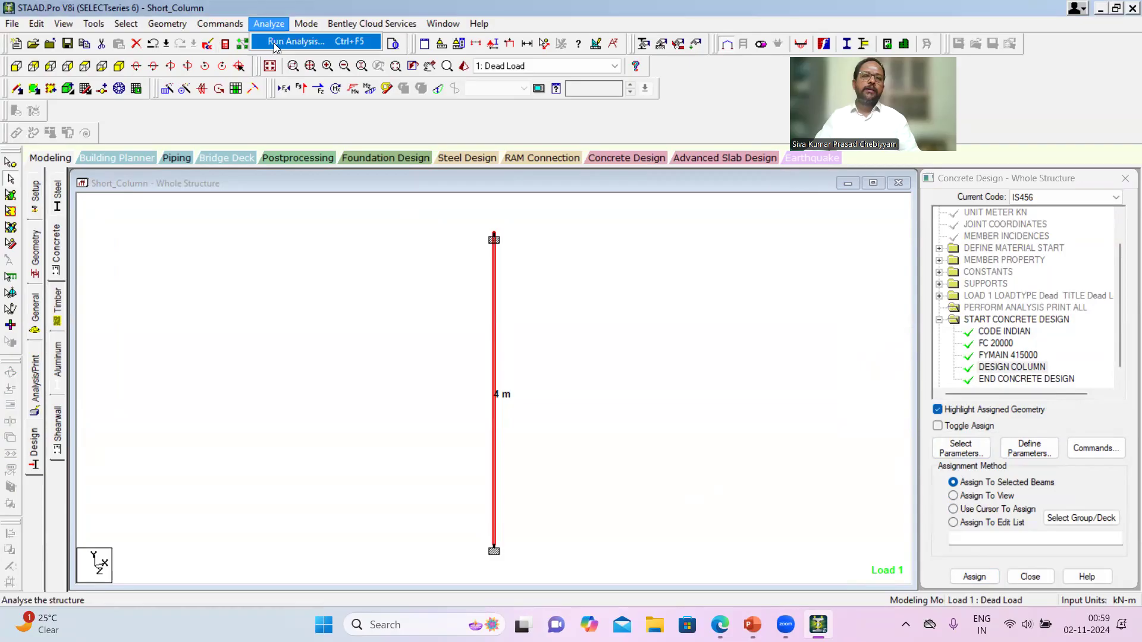
{"action": "left_click", "coordinate": [277, 44]}
{"action": "left_click", "coordinate": [471, 350]}
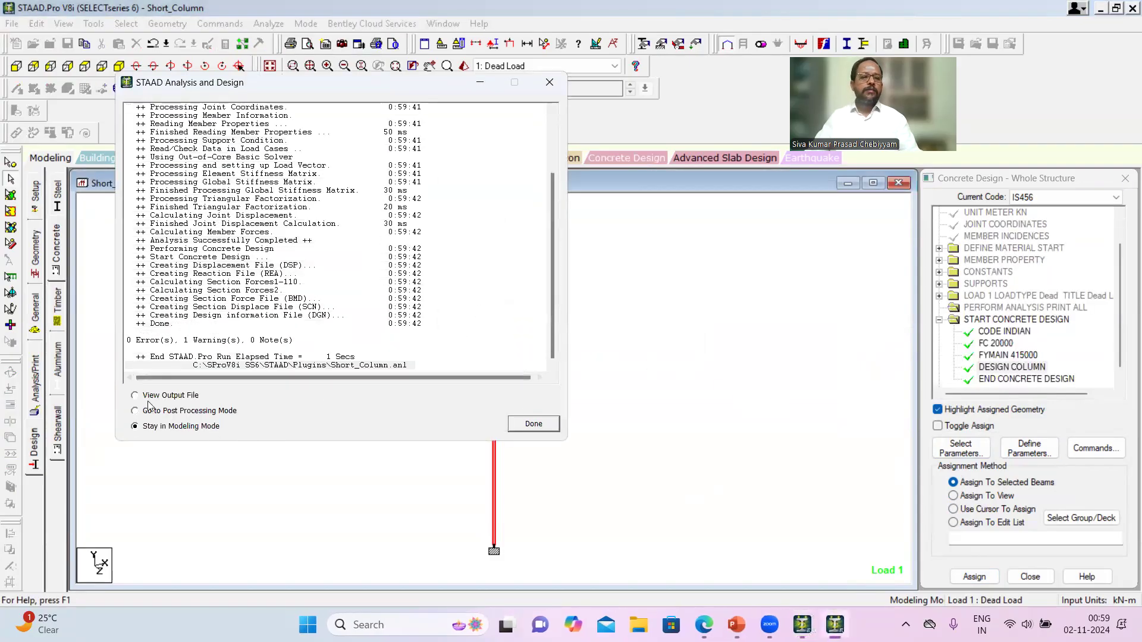
- View the analysis output file and review the concrete design results for the column, including reinforcement and section capacity
{"action": "left_click", "coordinate": [533, 424]}
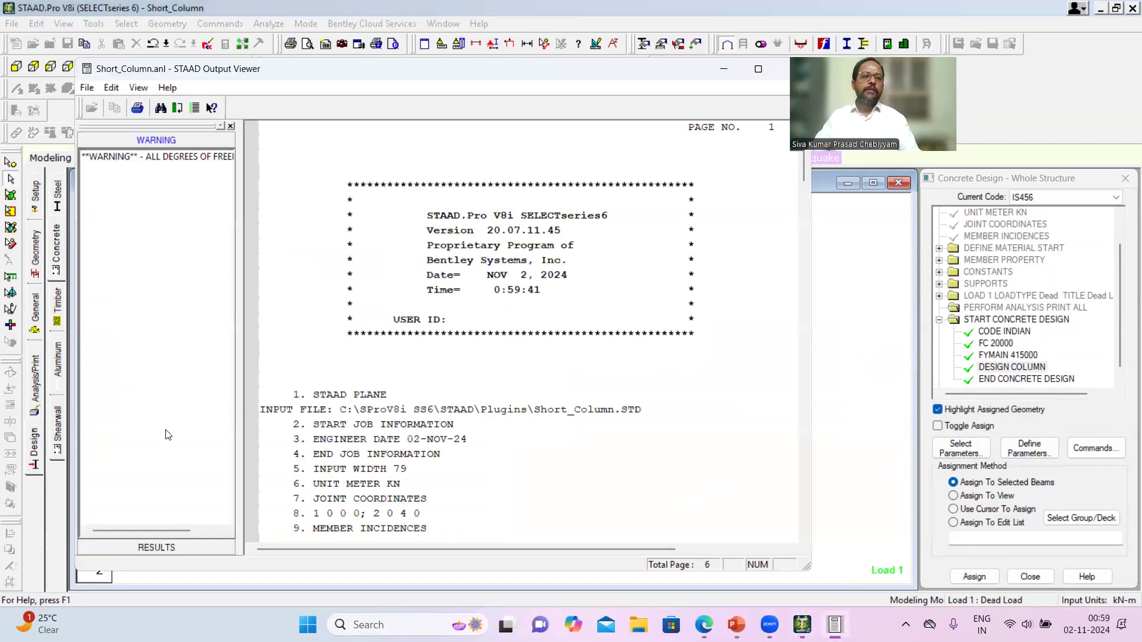
{"action": "left_click", "coordinate": [156, 546]}
{"action": "left_click", "coordinate": [162, 337]}
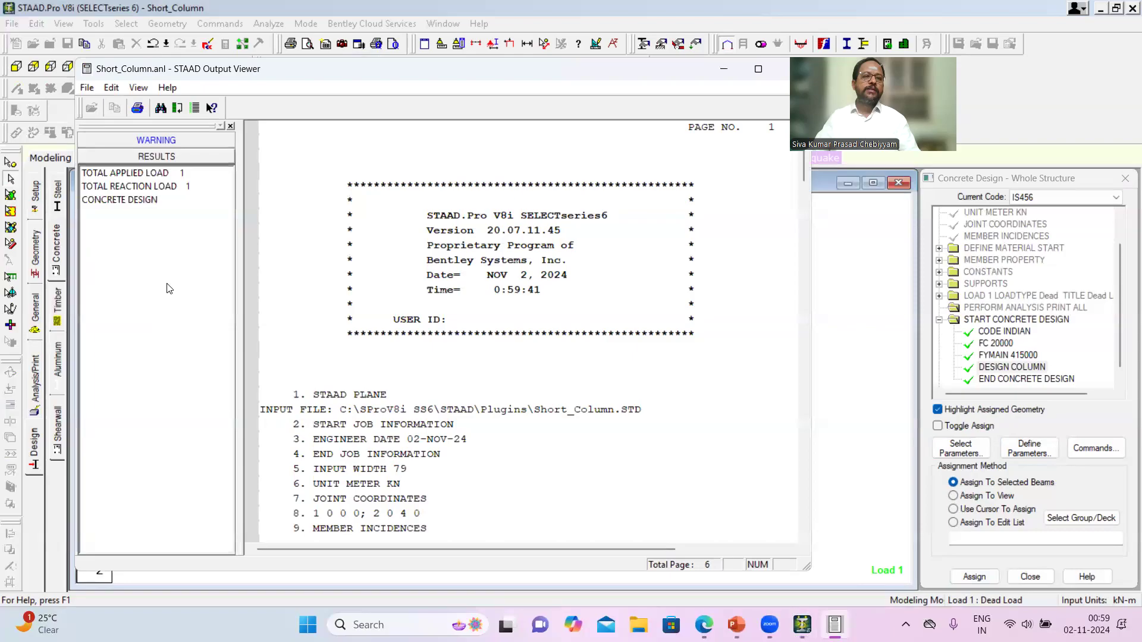
{"action": "left_click", "coordinate": [123, 201]}
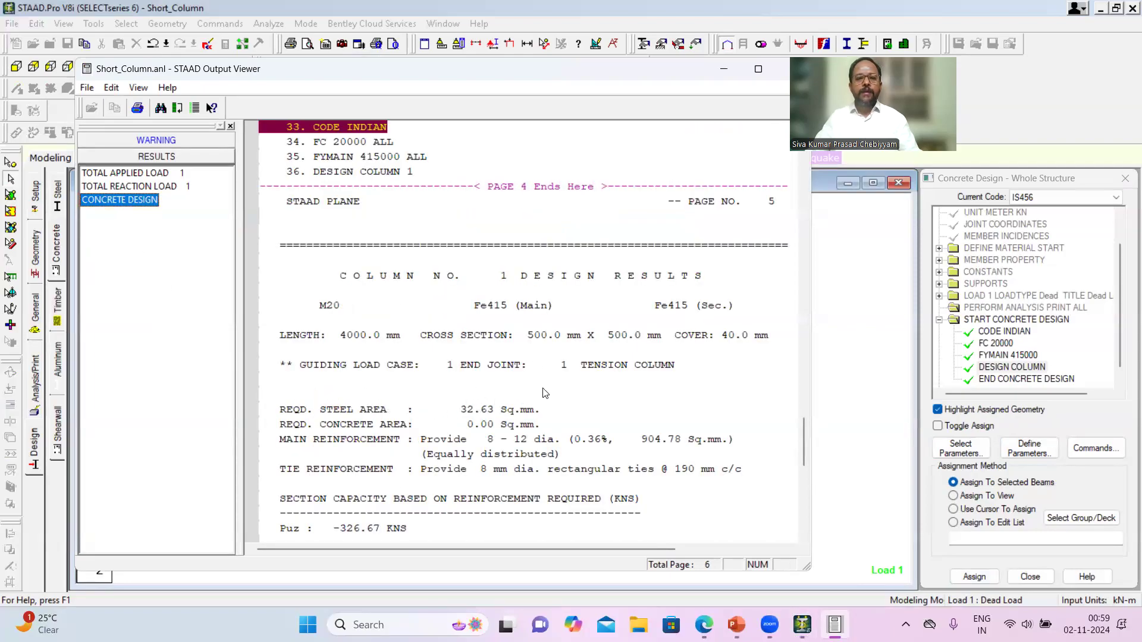
{"action": "scroll", "coordinate": [545, 393], "scroll_direction": "down", "scroll_amount": 6}
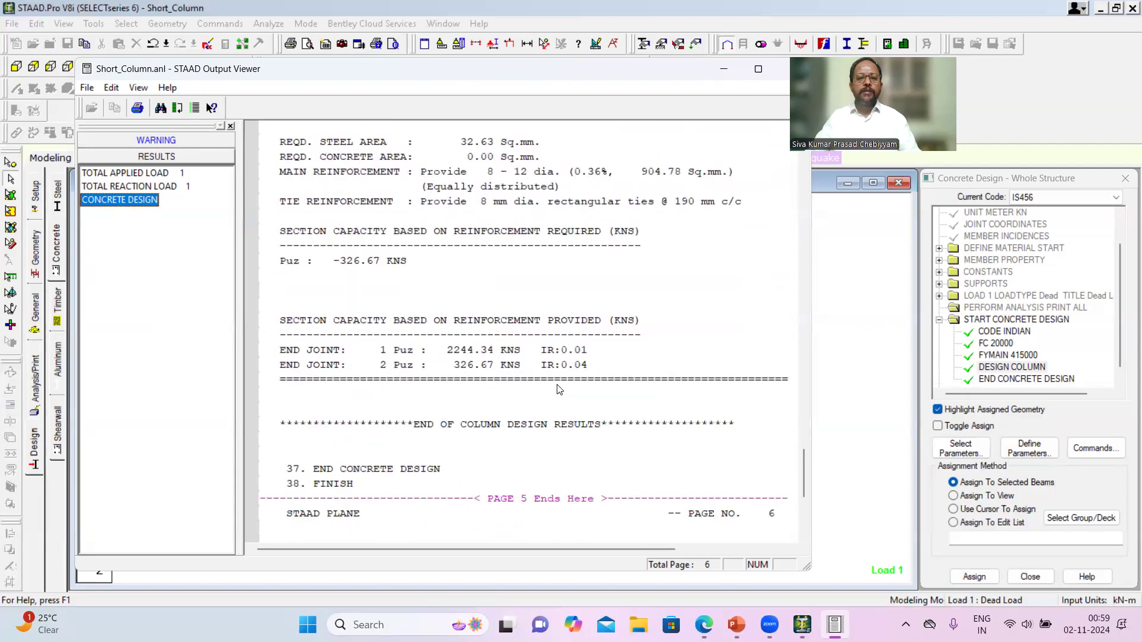
{"action": "scroll", "coordinate": [558, 386], "scroll_direction": "down", "scroll_amount": 6}
{"action": "scroll", "coordinate": [722, 177], "scroll_direction": "up", "scroll_amount": 4}
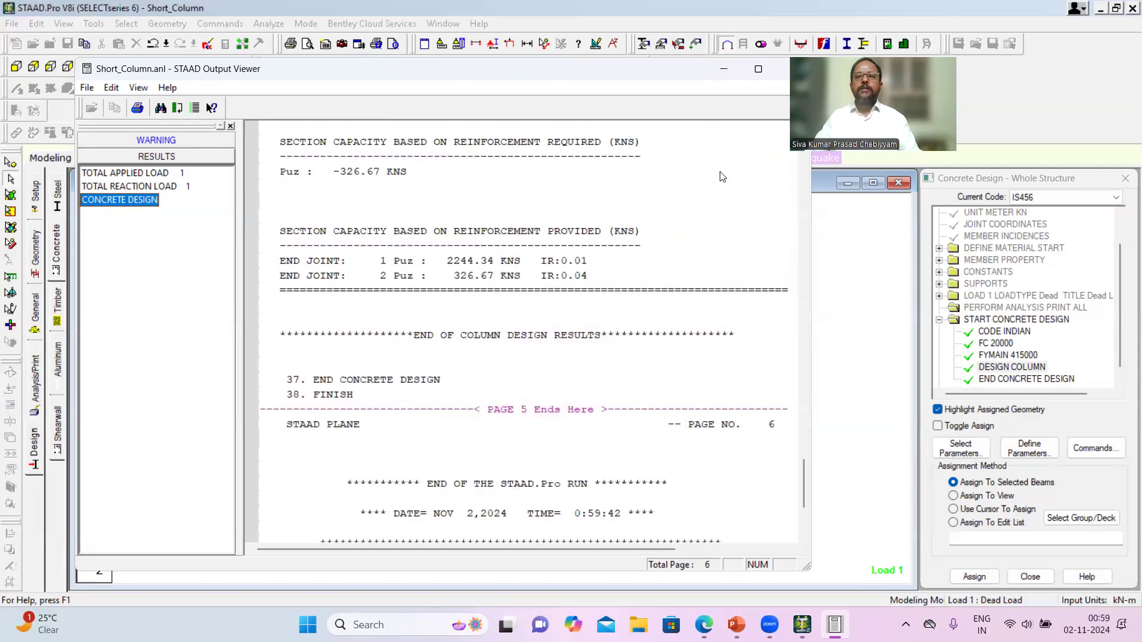
{"action": "left_click", "coordinate": [783, 68]}
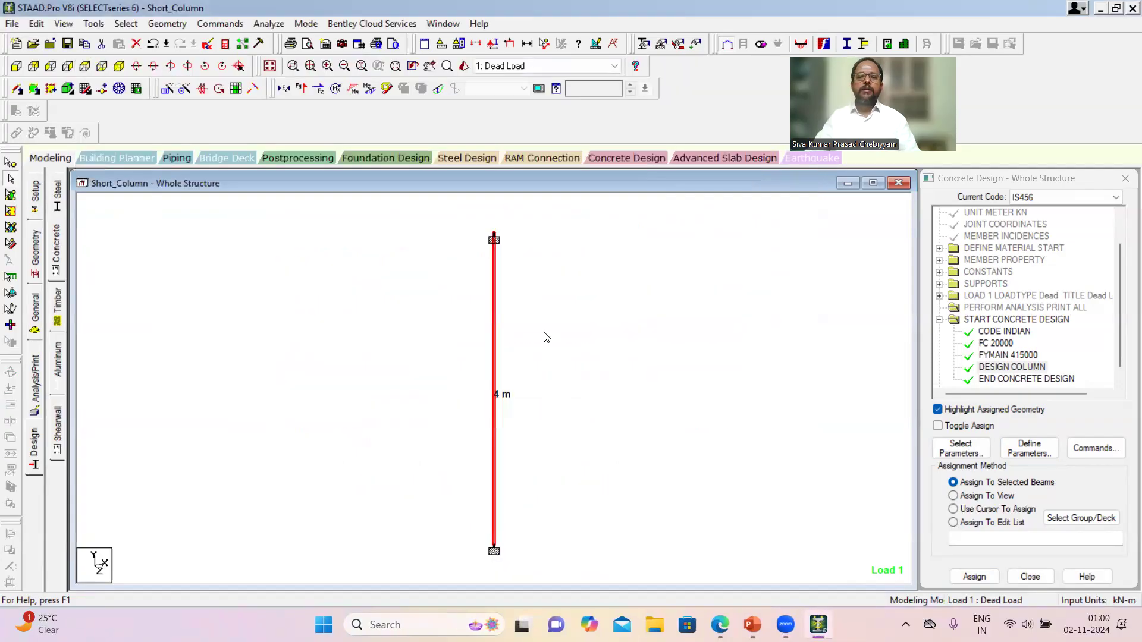
- Inspect the column member's concrete design details and its geometry in the beam properties
{"action": "double_click", "coordinate": [493, 289]}
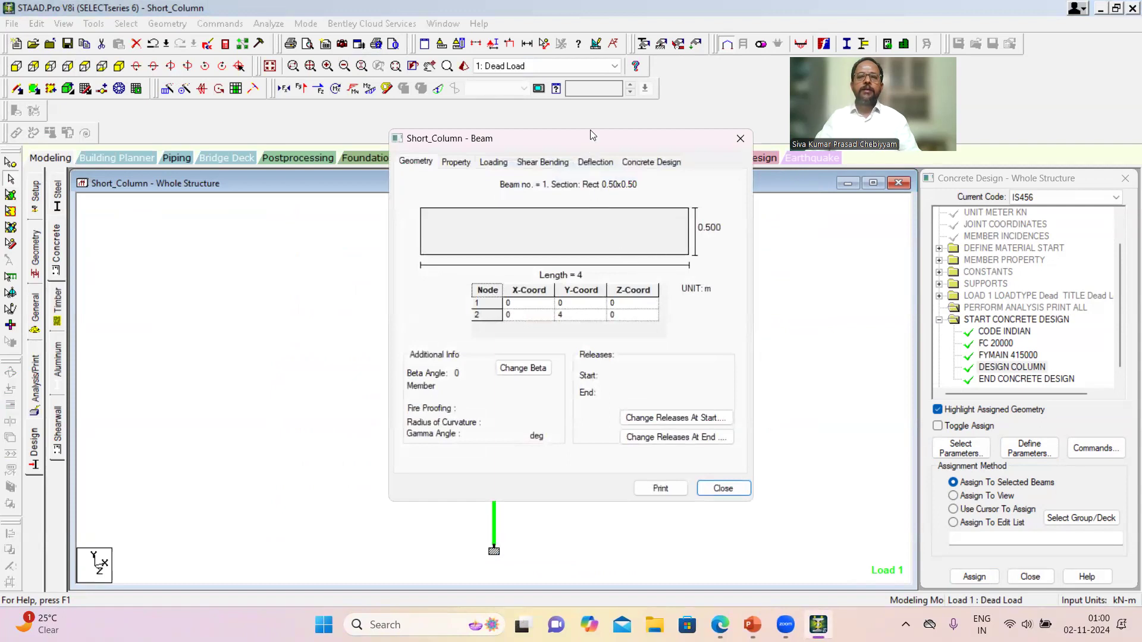
{"action": "left_click", "coordinate": [643, 163]}
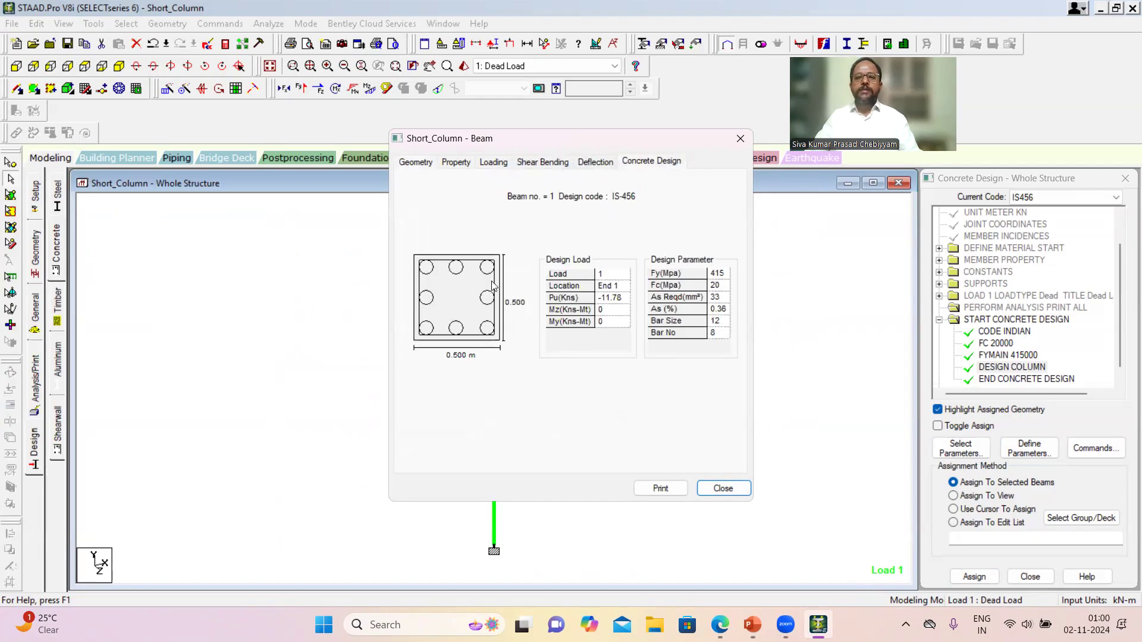
{"action": "left_click", "coordinate": [417, 164]}
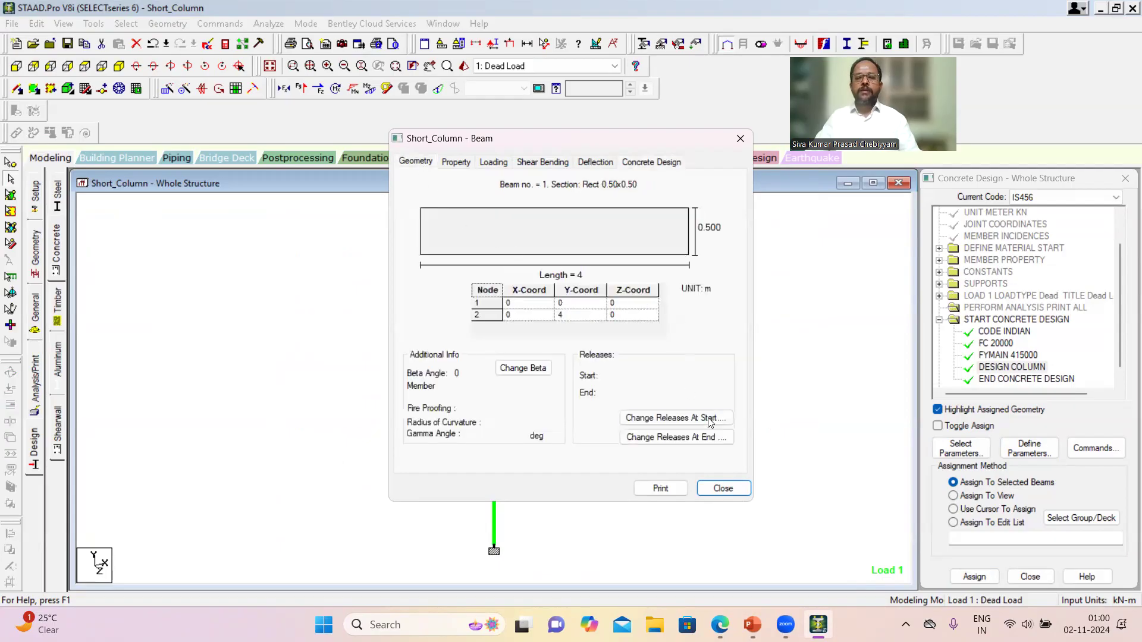
{"action": "left_click", "coordinate": [723, 489]}
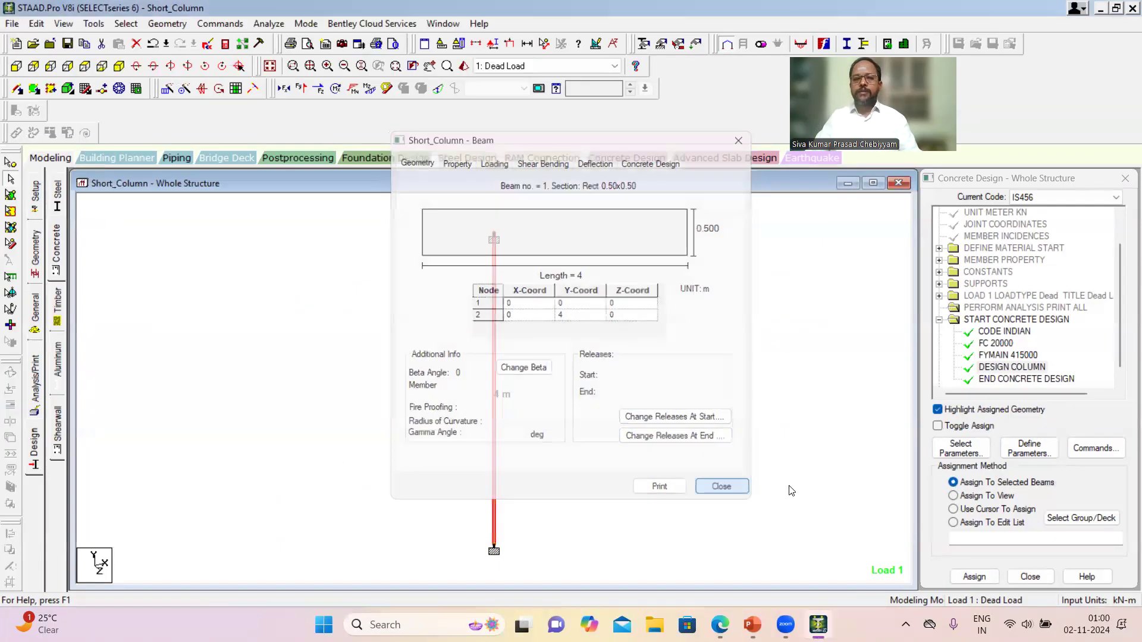